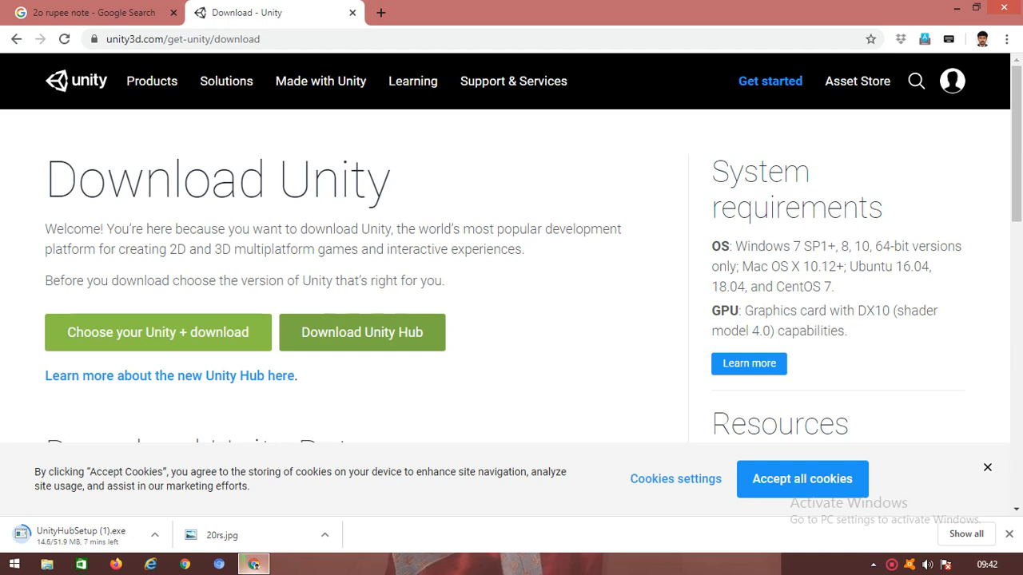
# Step: Return to the Google results and change the search from 'unity hub' to 'unity 3d'
pyautogui.click(16, 38)
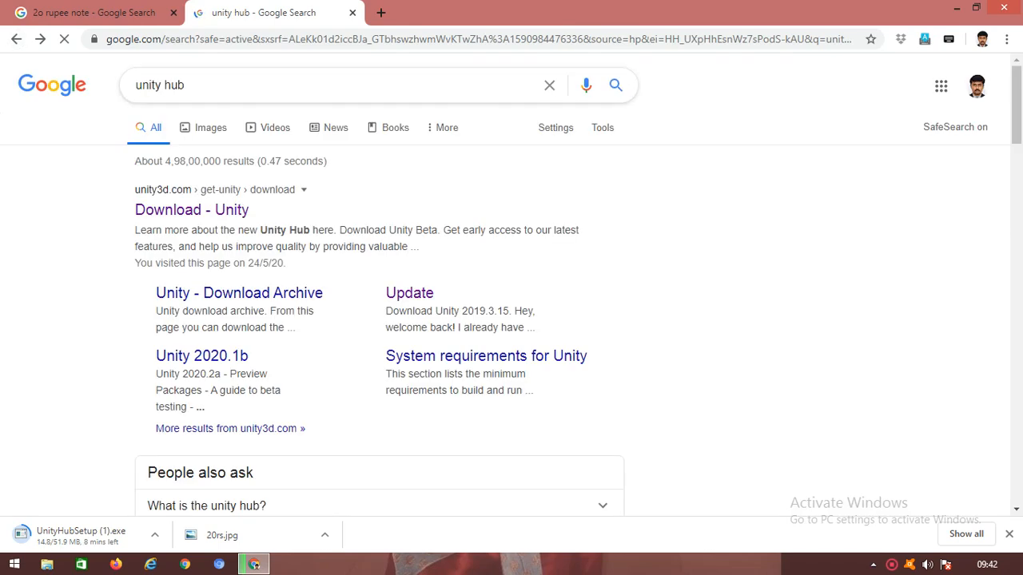
pyautogui.click(221, 86)
pyautogui.press('BackSpace')
pyautogui.press('BackSpace')
pyautogui.press('BackSpace')
pyautogui.write('3d')
pyautogui.press('Return')
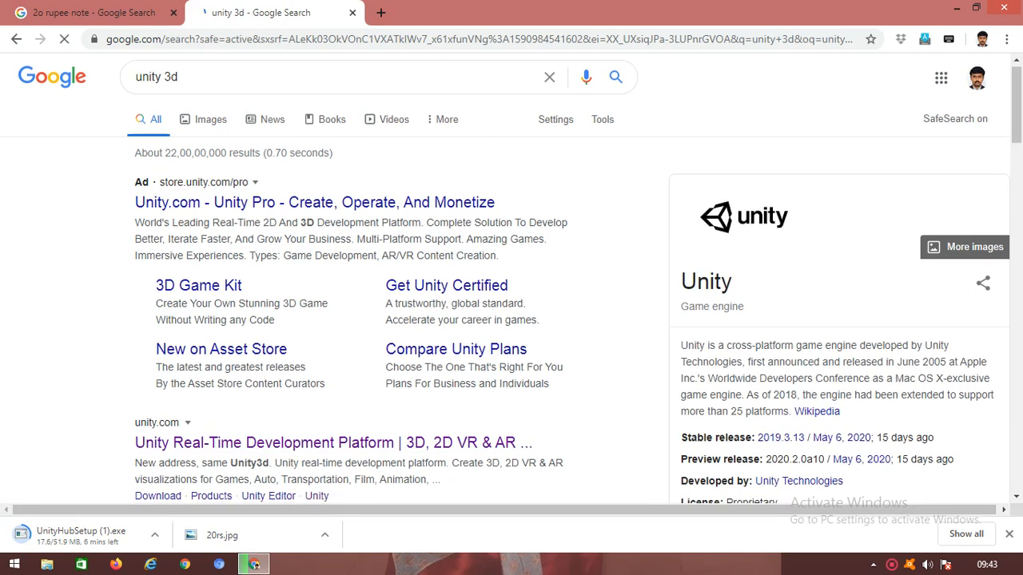
# Step: Open the unity.com result from the Google search results
pyautogui.scroll(-3, 343, 479)
pyautogui.scroll(2, 343, 480)
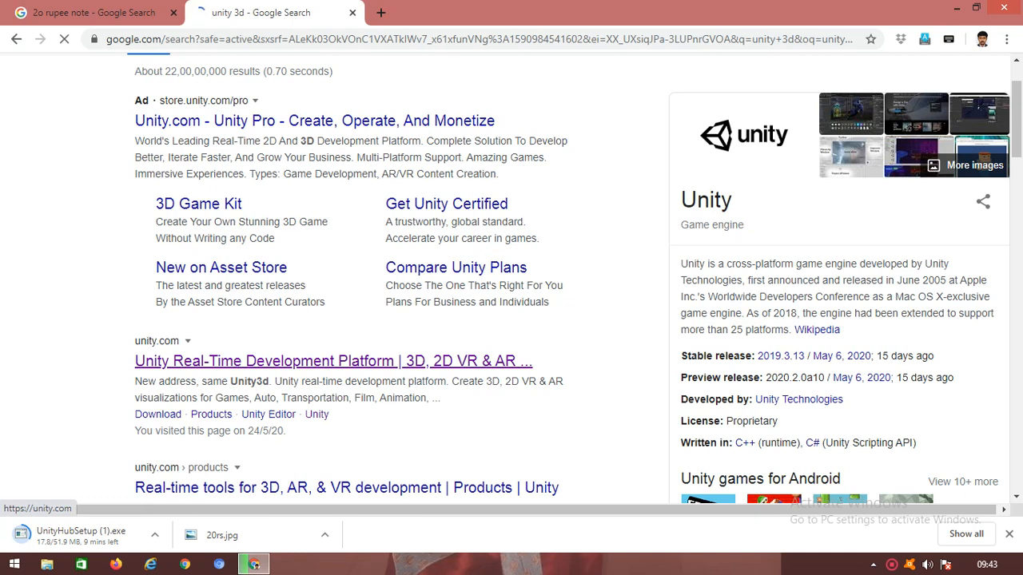
pyautogui.click(319, 361)
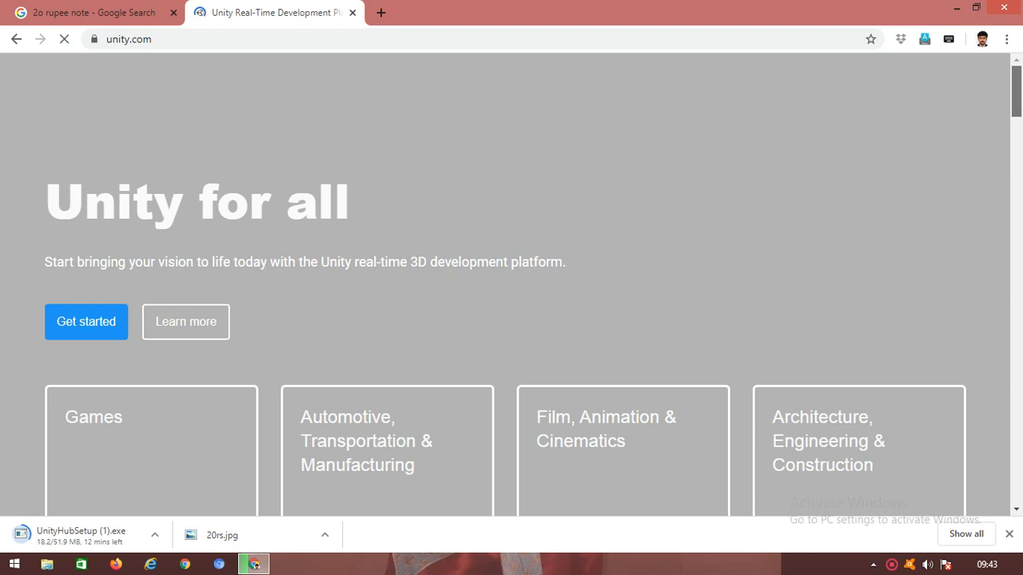
# Step: Set the UnityHubSetup installer download to open automatically when done
pyautogui.scroll(-8, 505, 284)
pyautogui.scroll(8, 505, 284)
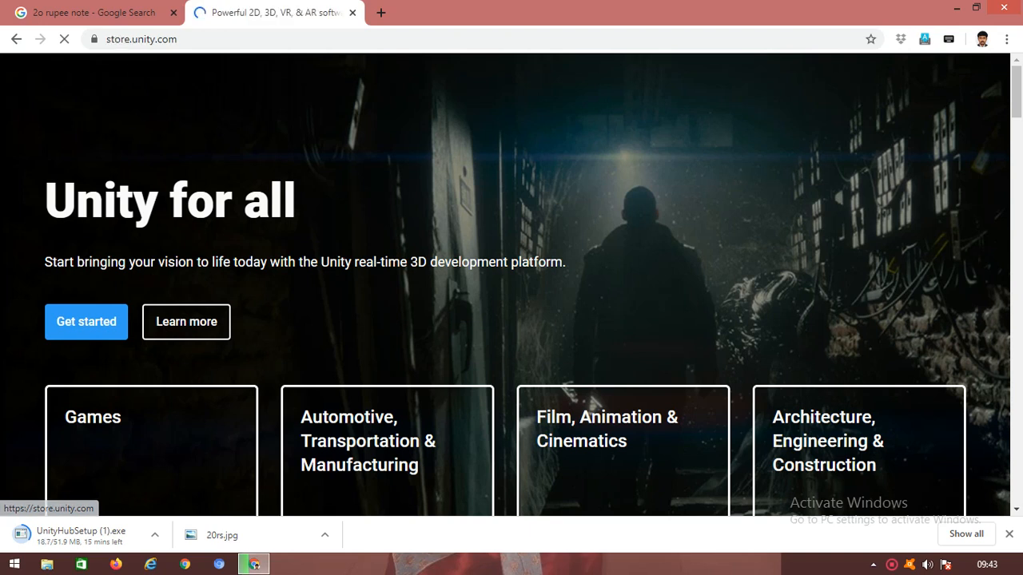
pyautogui.click(79, 534)
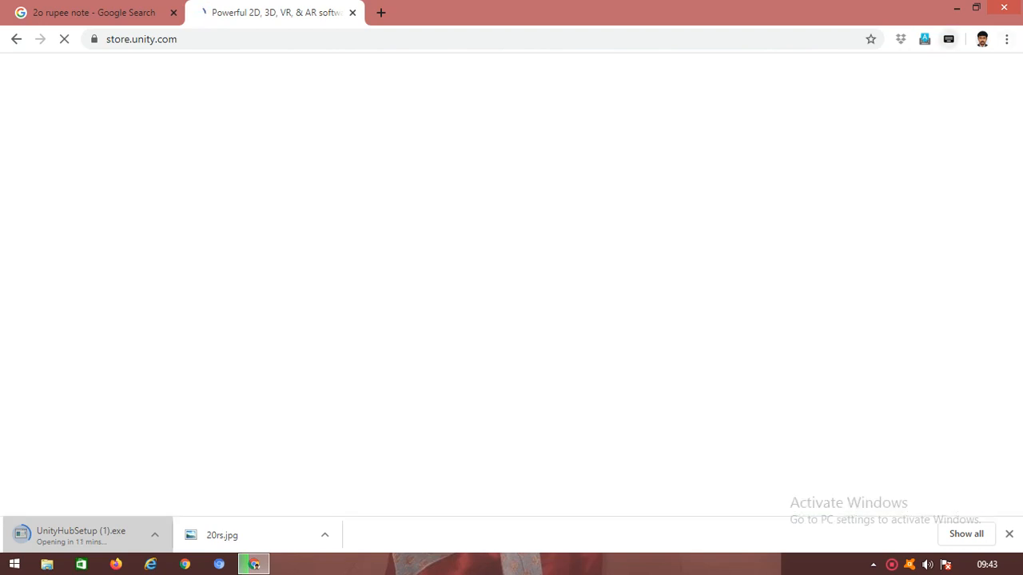
pyautogui.click(1007, 39)
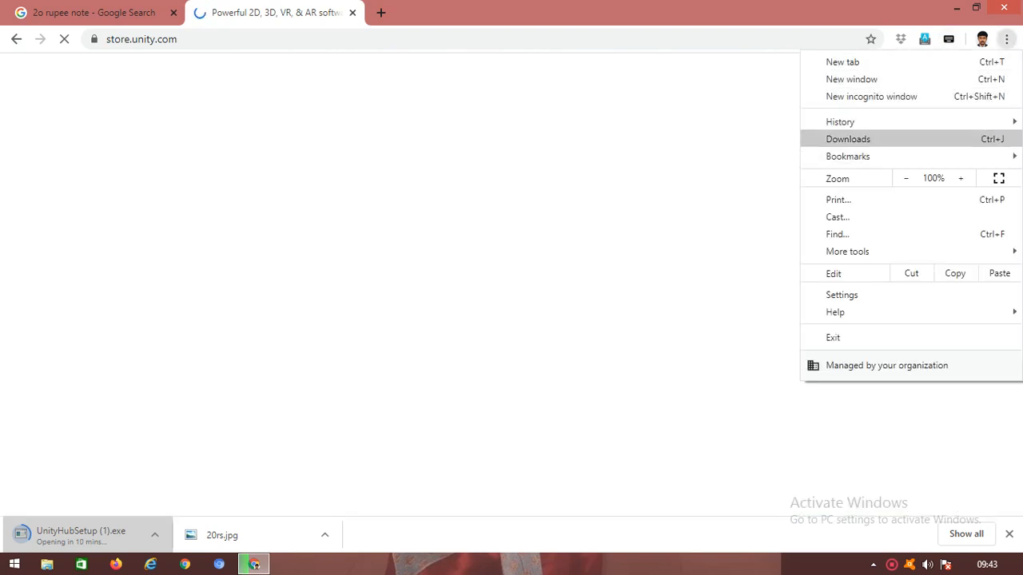
# Step: Cancel the UnityHubSetup (1).exe download in Chrome's Downloads page and close that tab
pyautogui.click(848, 139)
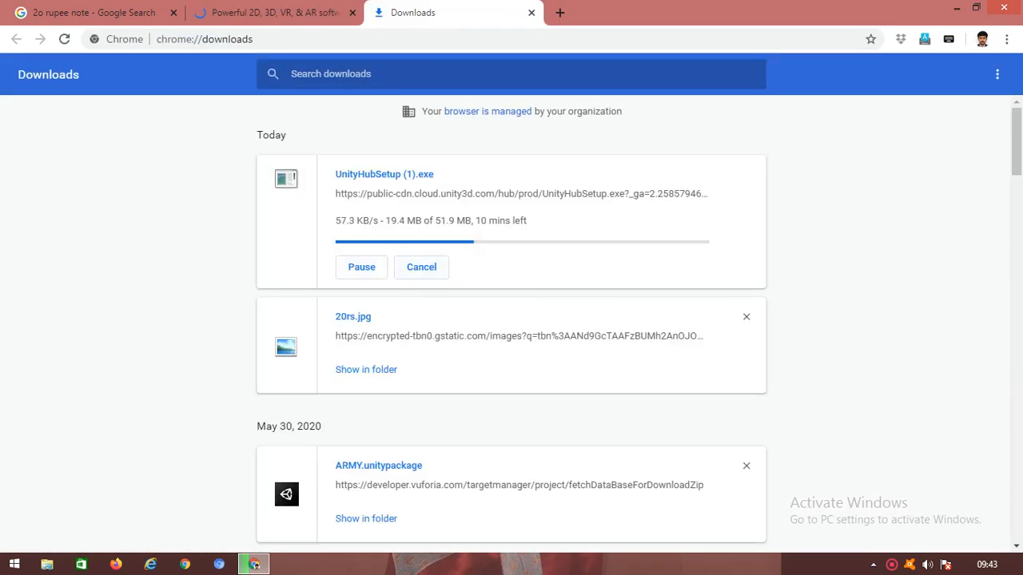
pyautogui.click(421, 267)
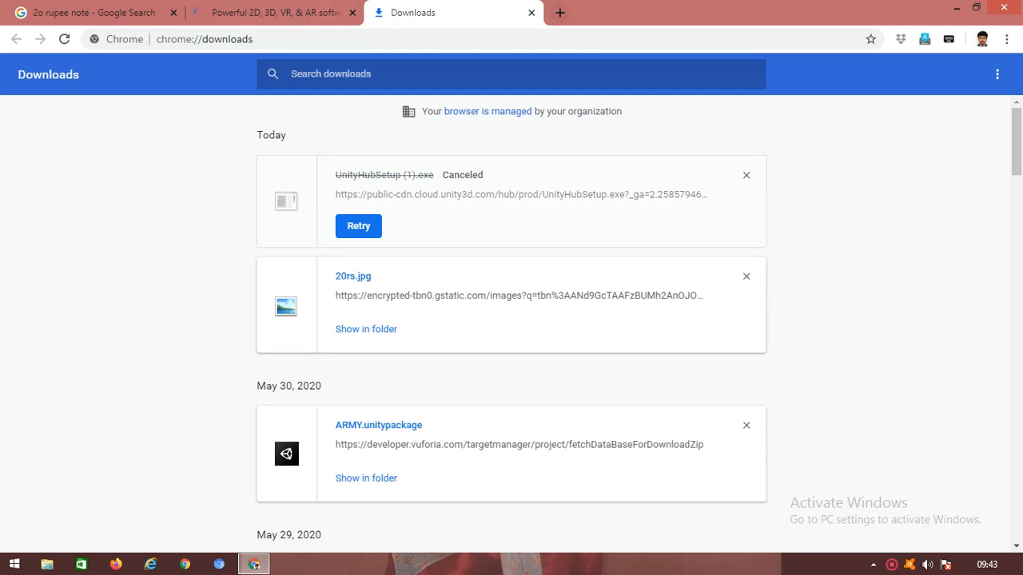
pyautogui.click(531, 13)
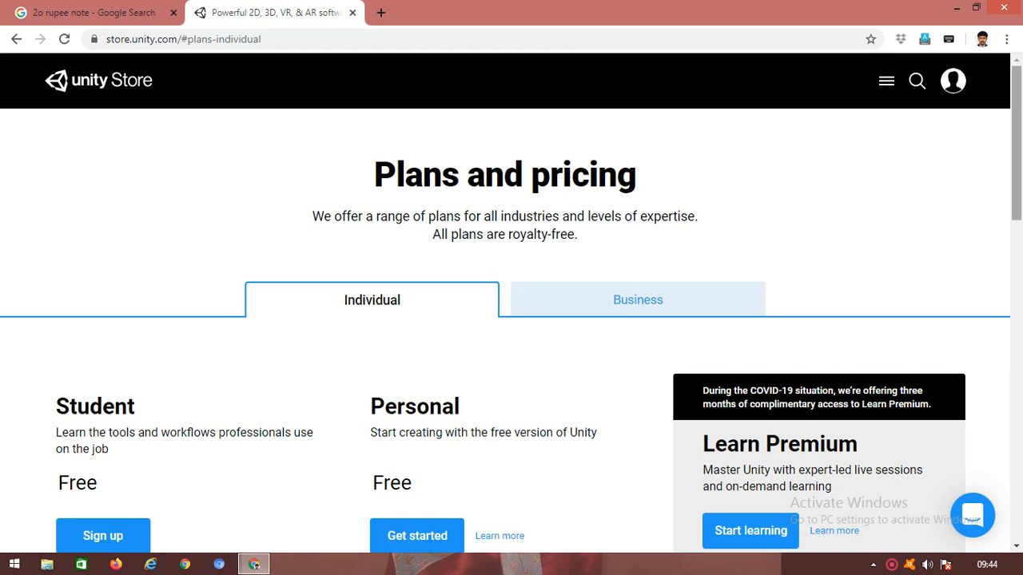
# Step: Read the Terms under the Personal plan's Get started, then close the Unity Store tab
pyautogui.scroll(-2, 511, 304)
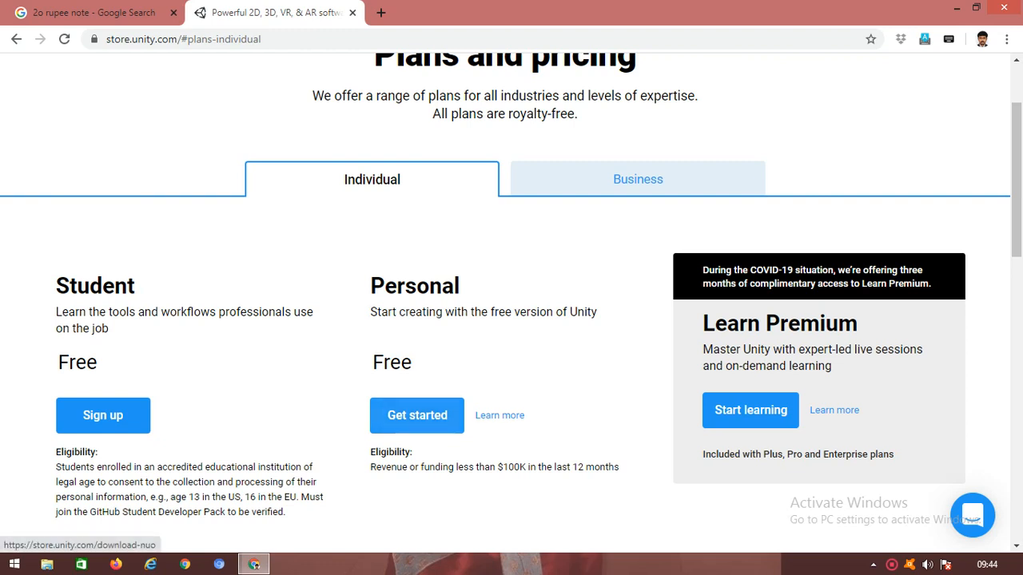
pyautogui.click(417, 415)
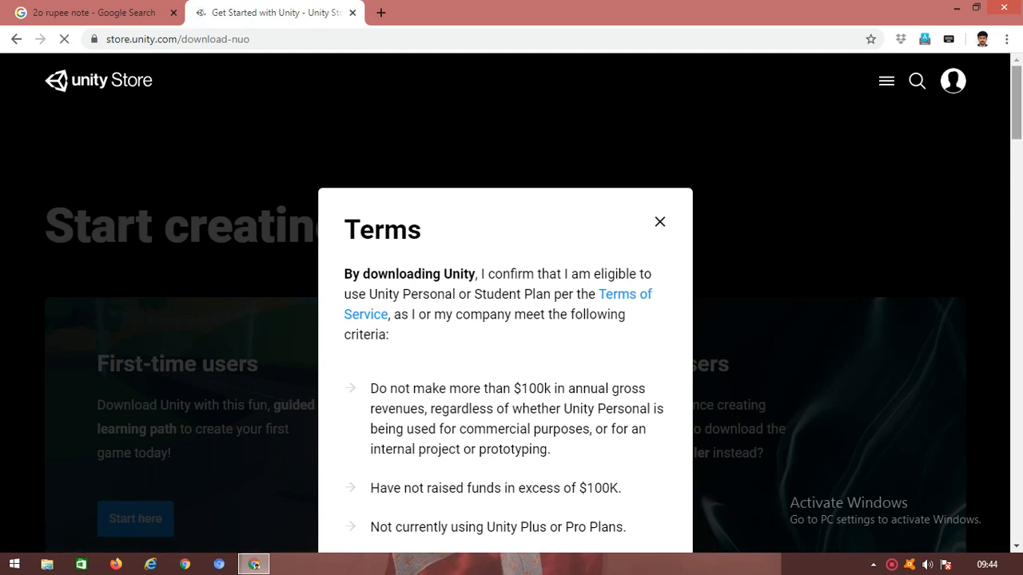
pyautogui.moveTo(1016, 104); pyautogui.dragTo(1016, 147)
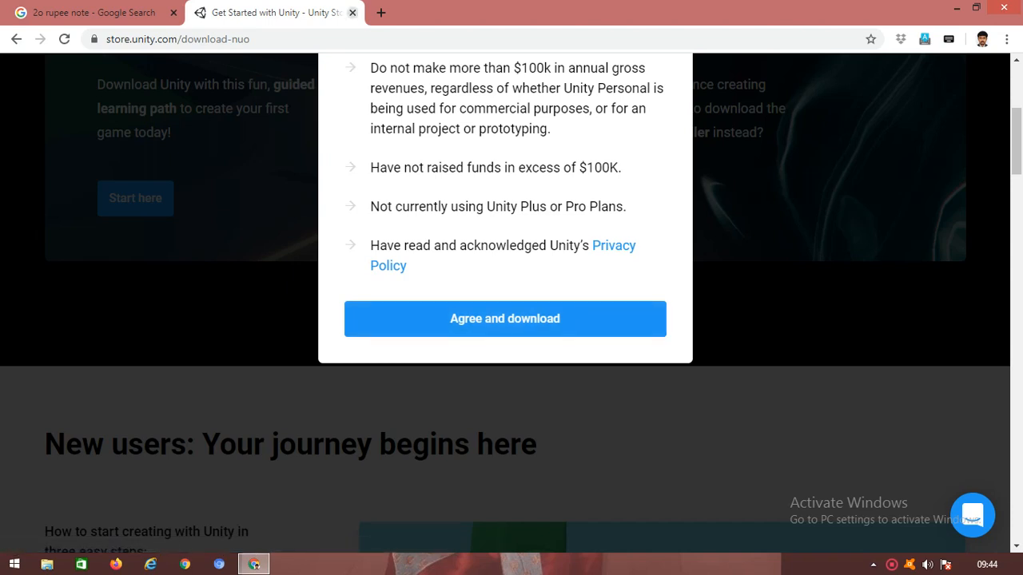
pyautogui.click(353, 13)
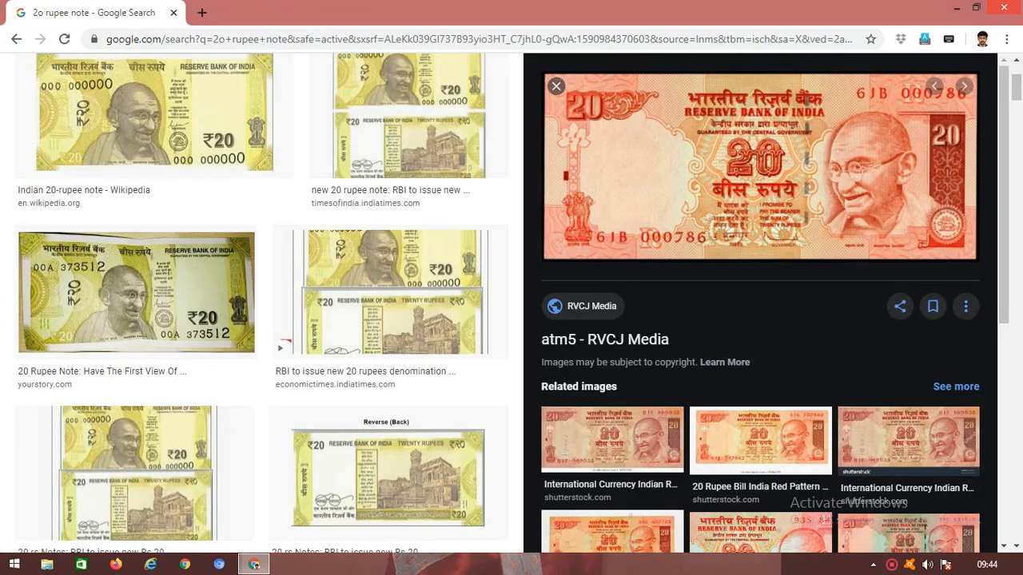
# Step: Close Chrome and launch Unity Hub from its desktop shortcut
pyautogui.click(1004, 7)
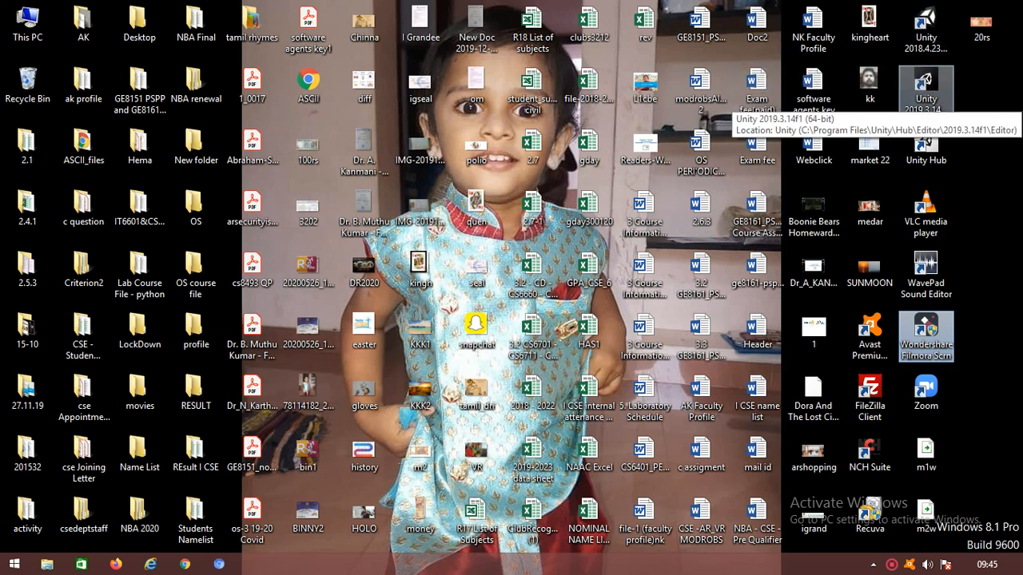
pyautogui.click(926, 83)
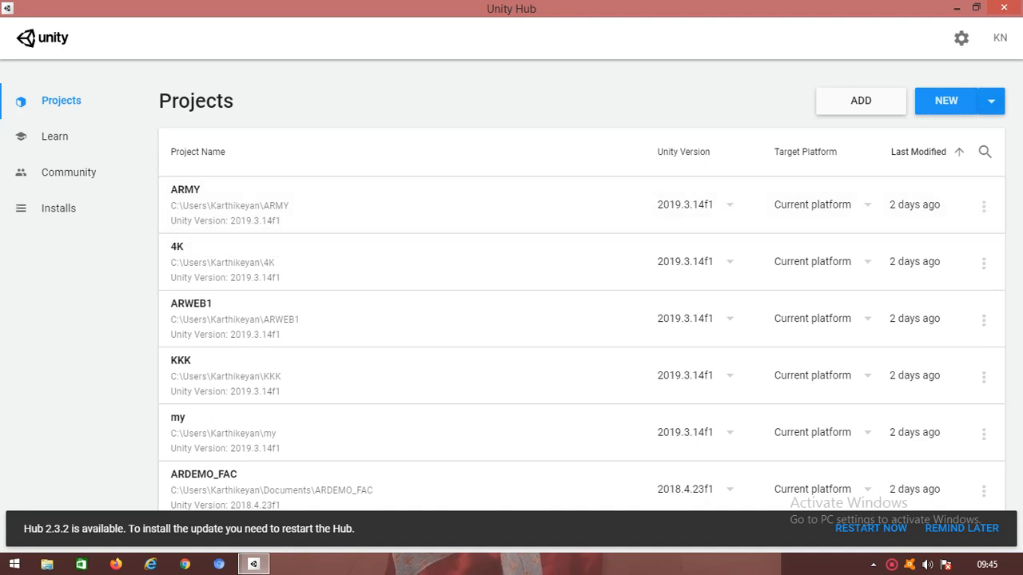
# Step: Start a new 2019.3.14f1 project from the NEW dropdown, named '20rs' with the 3D template
pyautogui.click(991, 100)
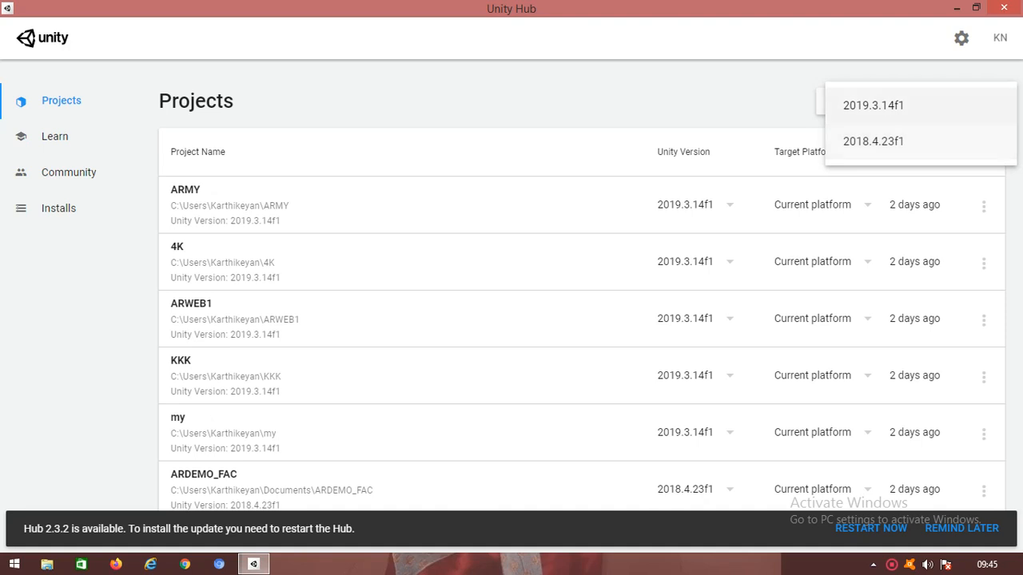
pyautogui.click(873, 104)
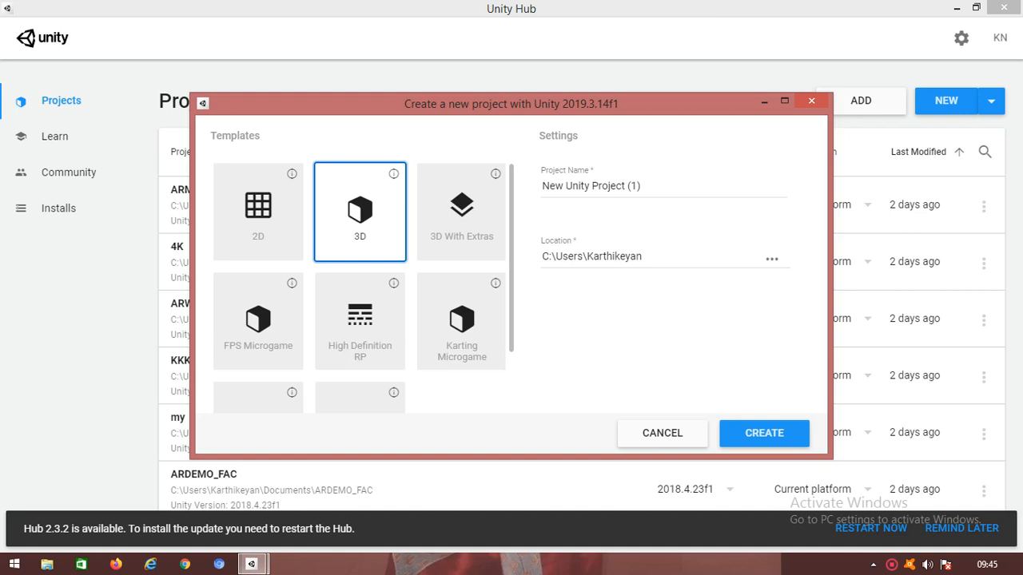
pyautogui.click(639, 186)
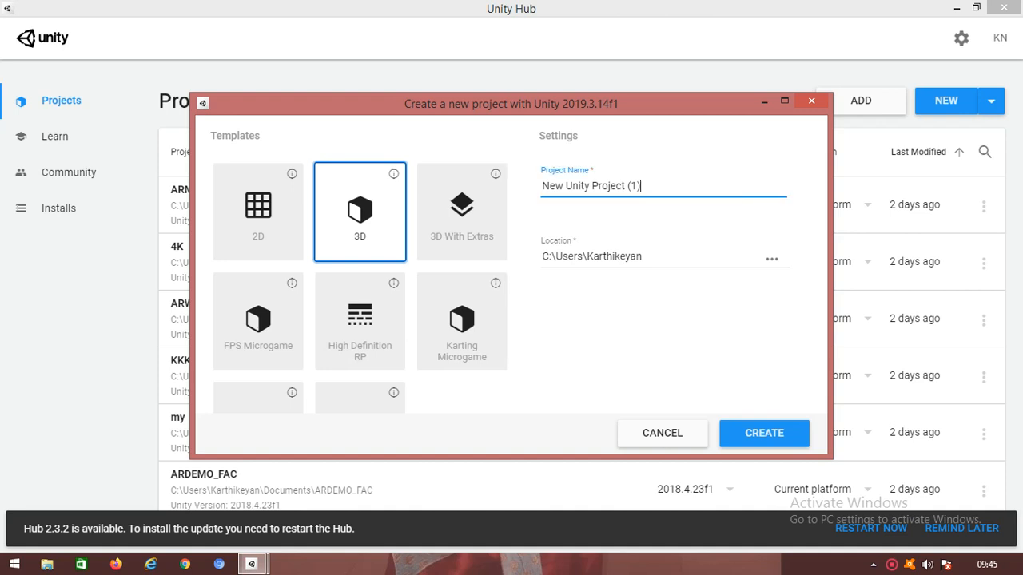
pyautogui.press('BackSpace')
pyautogui.press('BackSpace')
pyautogui.press('BackSpace')
pyautogui.press('BackSpace')
pyautogui.press('BackSpace')
pyautogui.press('BackSpace')
pyautogui.press('BackSpace')
pyautogui.press('BackSpace')
pyautogui.press('BackSpace')
pyautogui.press('BackSpace')
pyautogui.press('BackSpace')
pyautogui.press('BackSpace')
pyautogui.press('BackSpace')
pyautogui.press('BackSpace')
pyautogui.press('BackSpace')
pyautogui.press('BackSpace')
pyautogui.press('BackSpace')
pyautogui.press('BackSpace')
pyautogui.press('BackSpace')
pyautogui.press('BackSpace')
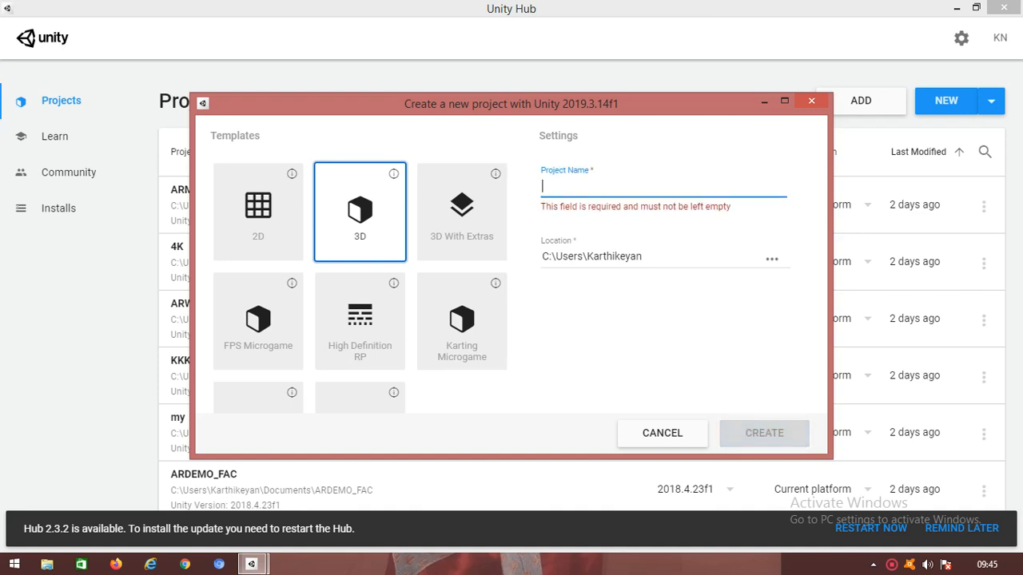
pyautogui.write('20rs')
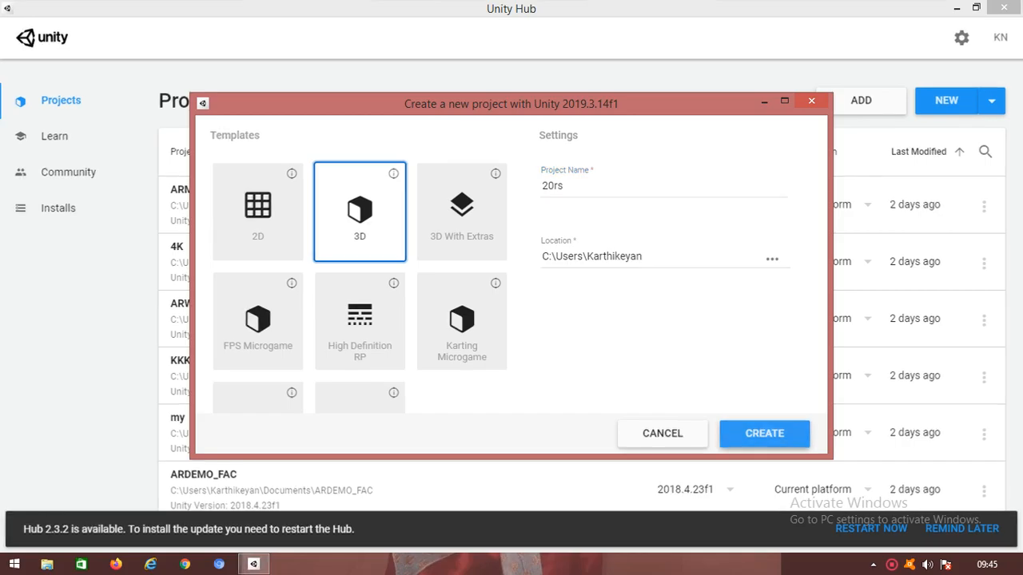
pyautogui.click(764, 433)
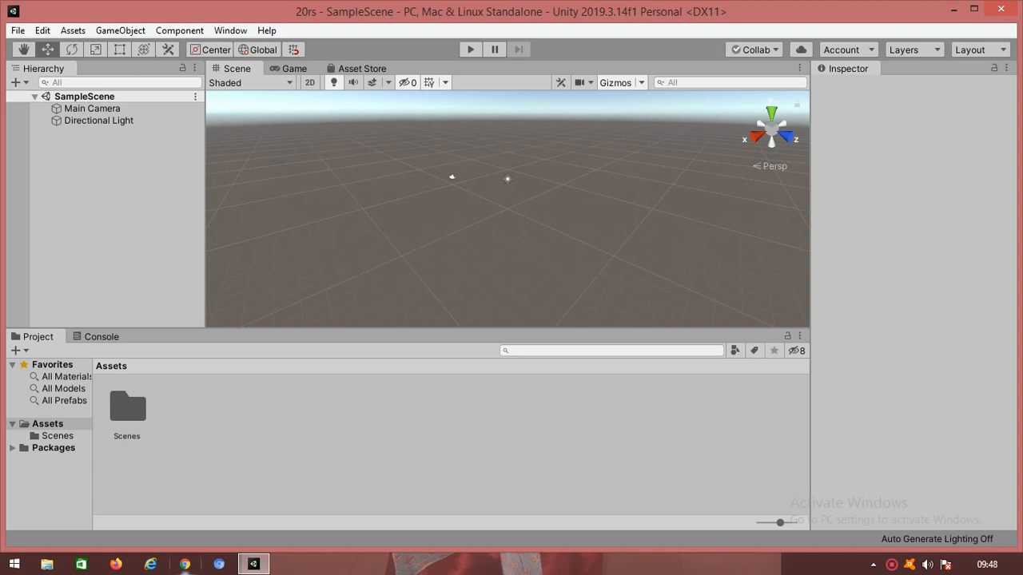
# Step: Google 'vuforia engine for unity 19.3' in a new Chrome window, then switch back to Unity
pyautogui.click(184, 564)
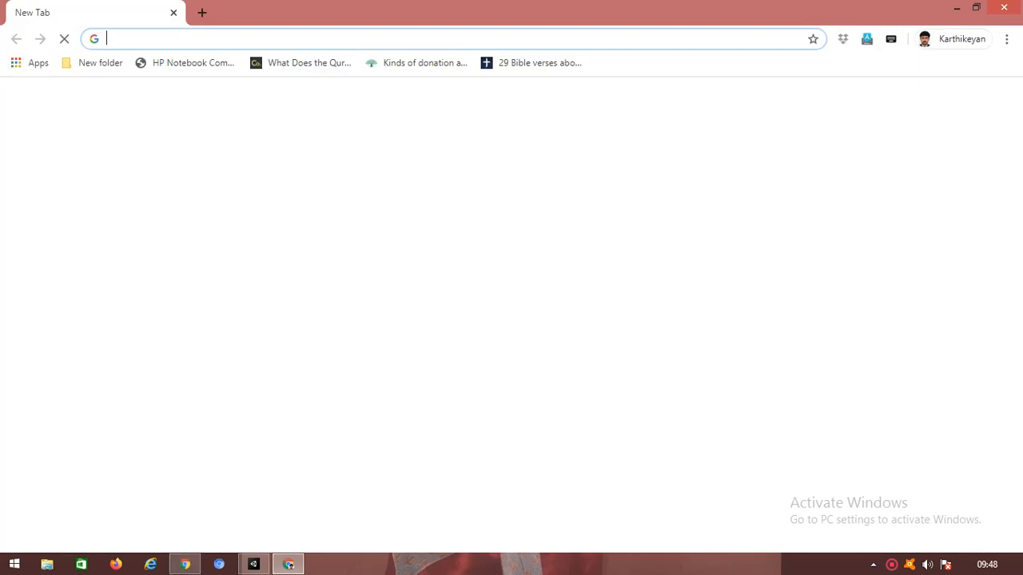
pyautogui.write('www')
pyautogui.press('Return')
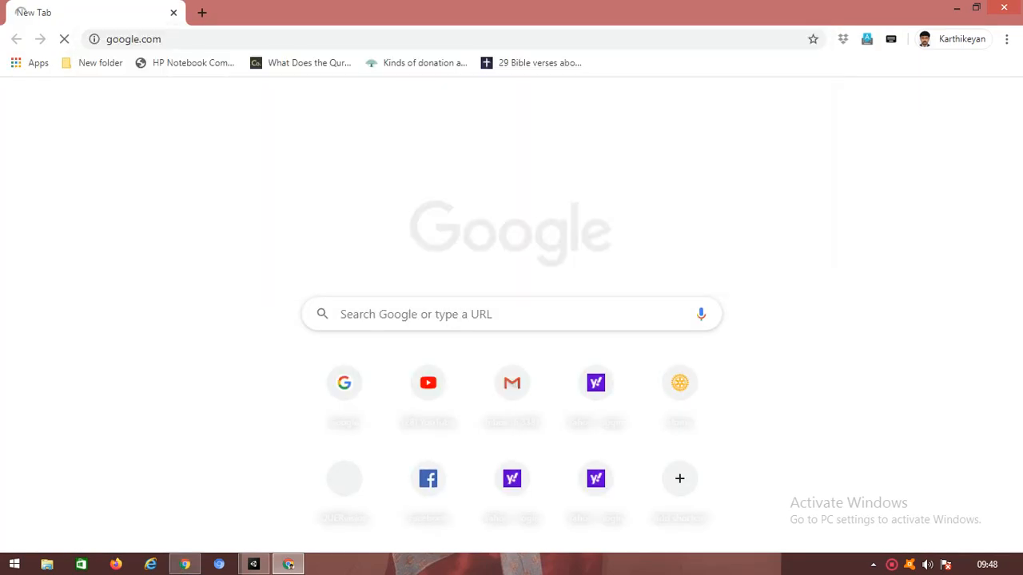
pyautogui.write('vufortia')
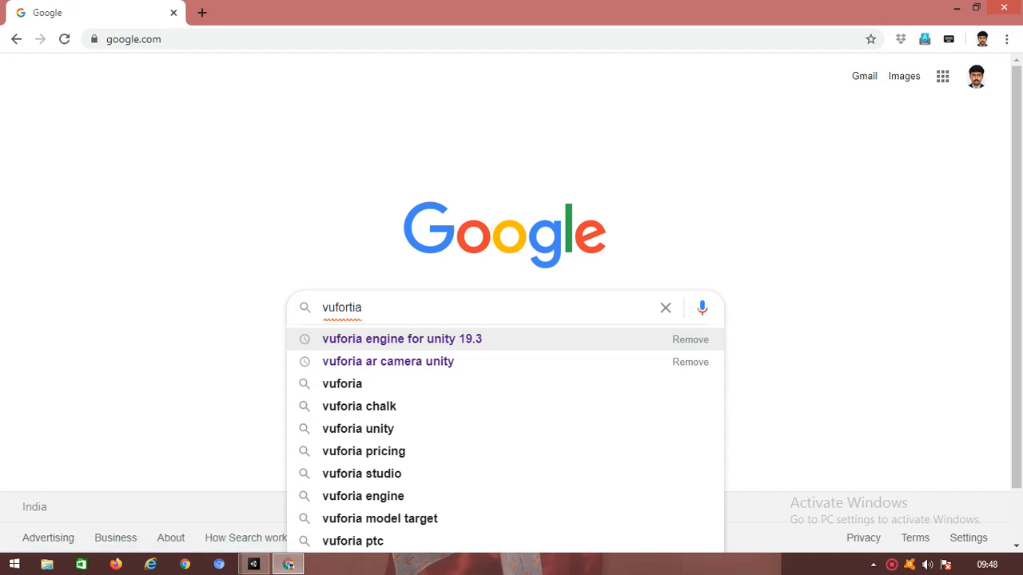
pyautogui.click(402, 339)
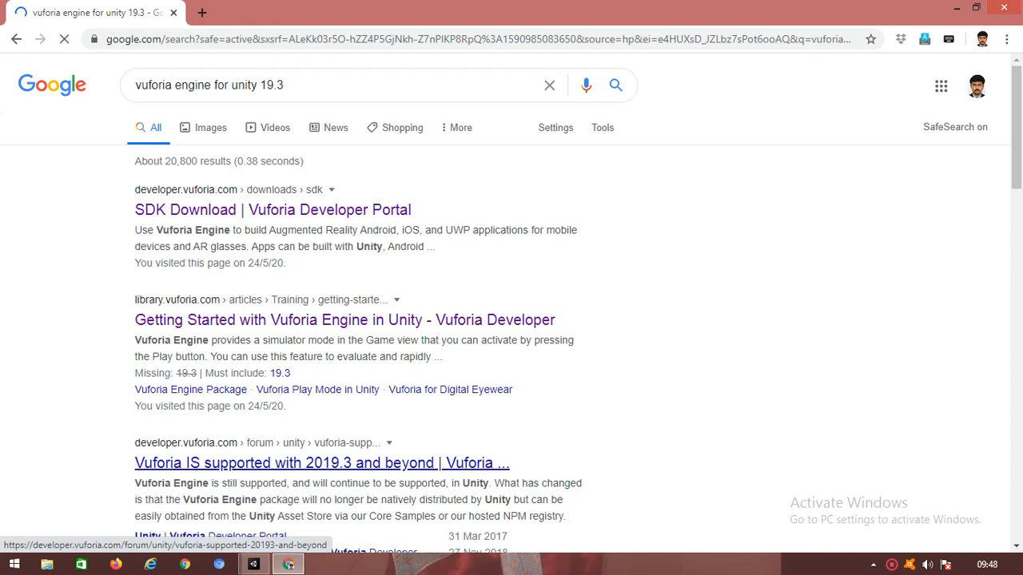
pyautogui.click(254, 564)
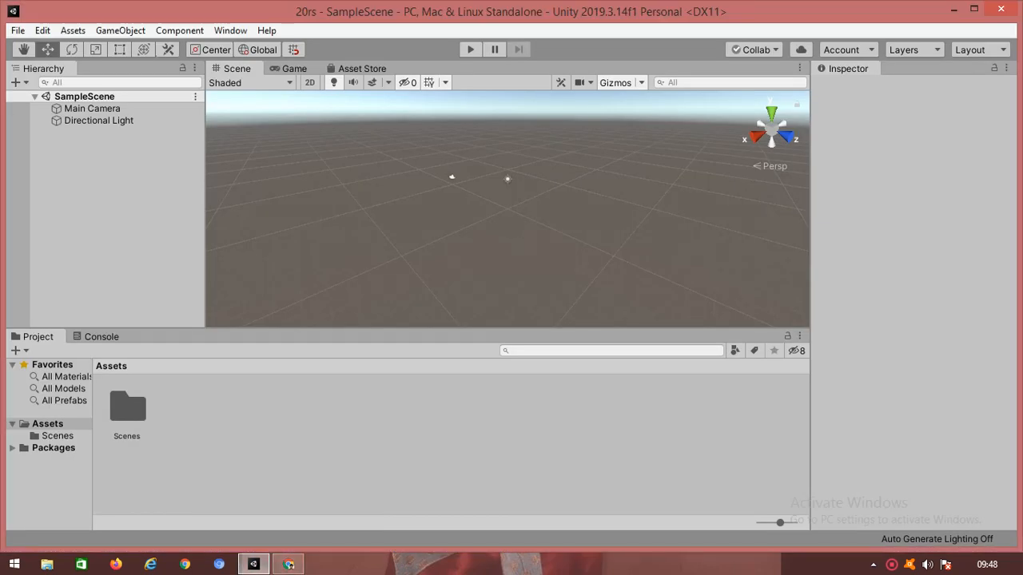
# Step: Import the custom package add-vuforia-package-9-1-7 with all files and accept the Vuforia Engine update
pyautogui.click(72, 30)
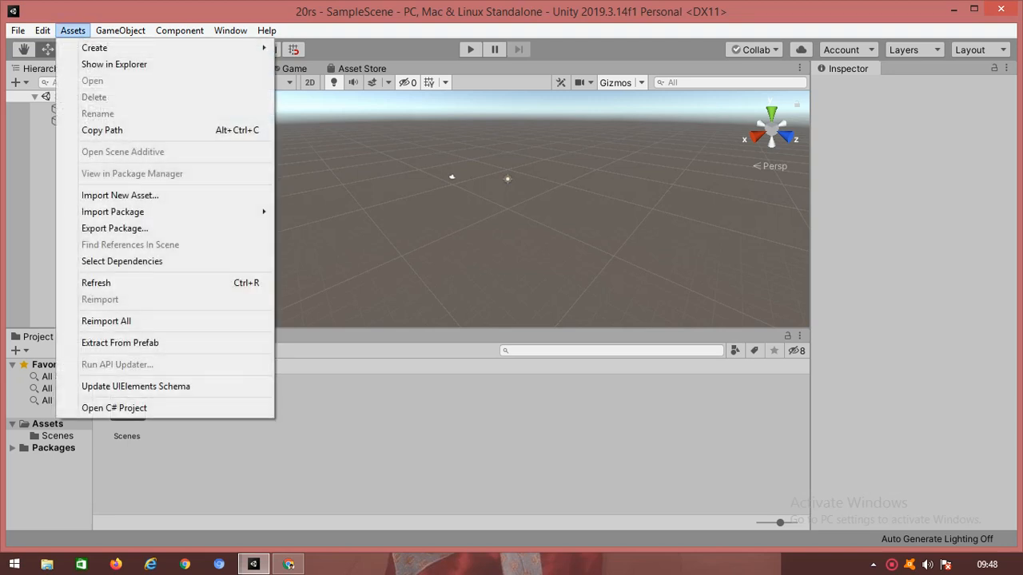
pyautogui.moveTo(112, 212)
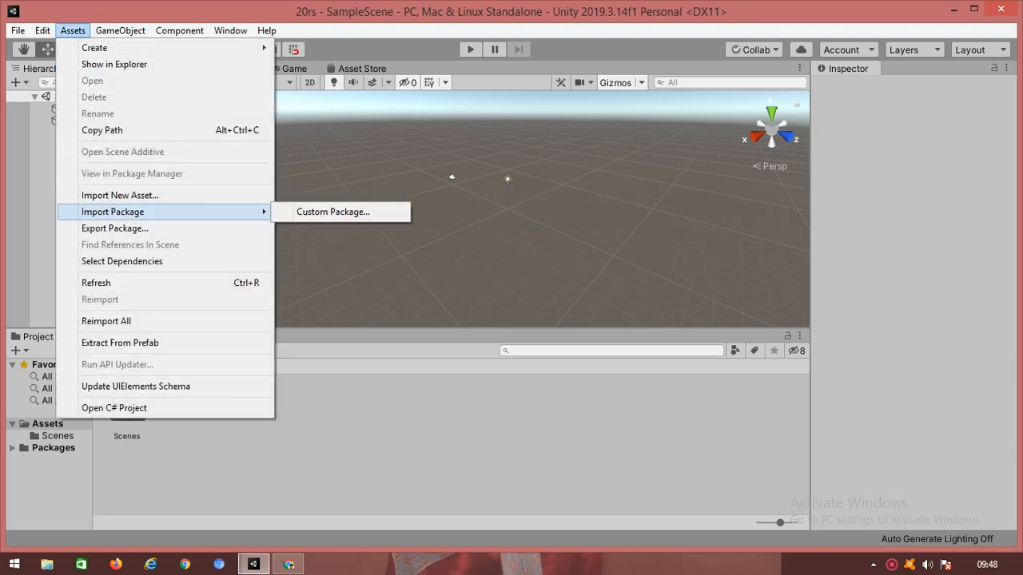
pyautogui.click(333, 211)
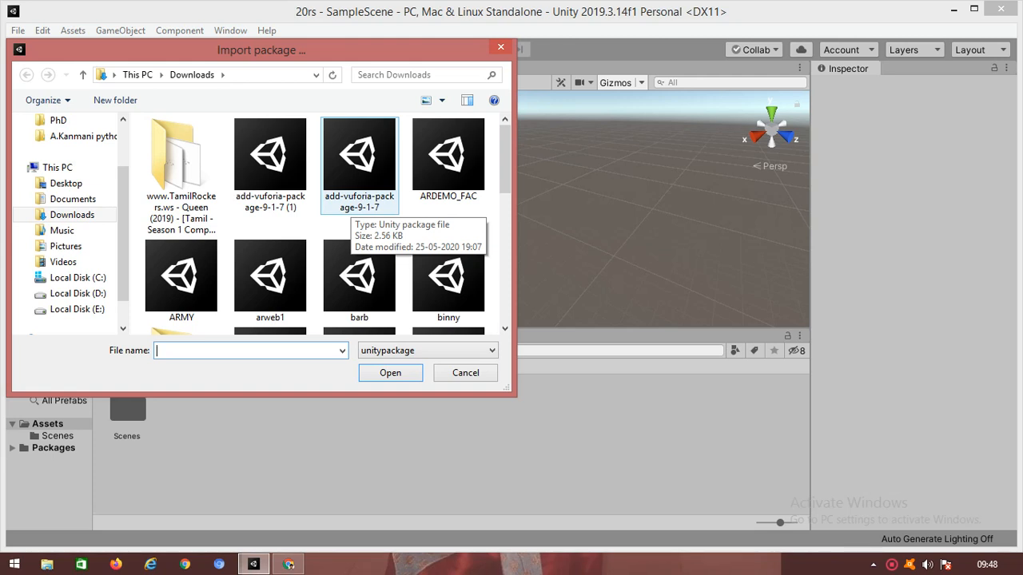
pyautogui.click(359, 164)
pyautogui.press('Return')
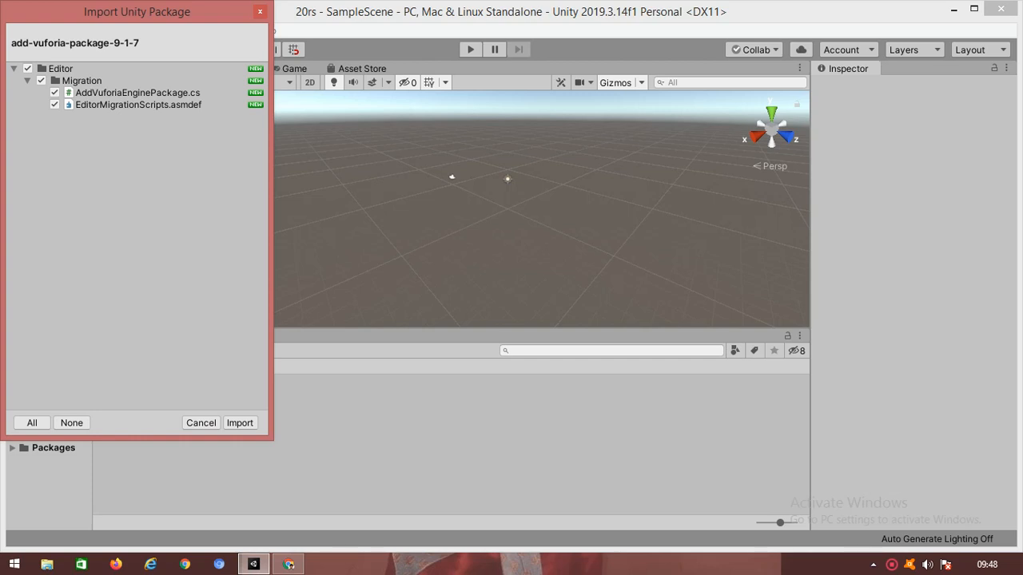
pyautogui.click(239, 422)
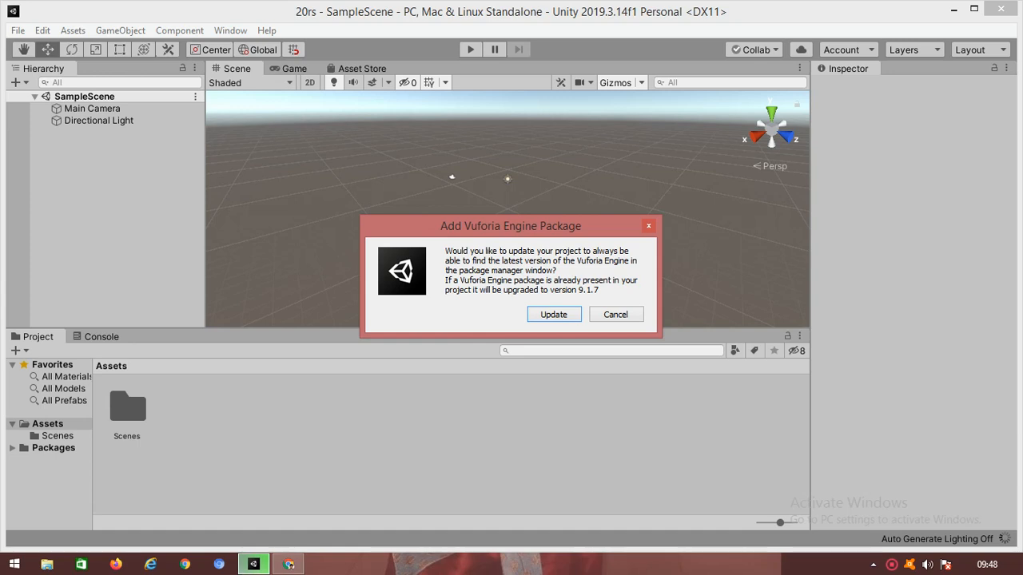
pyautogui.press('Return')
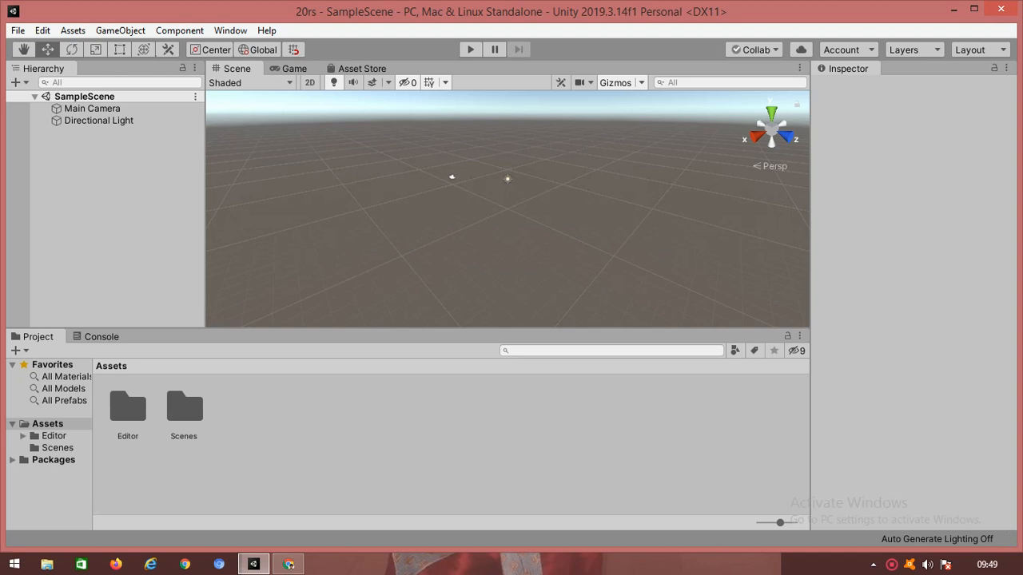
# Step: Add a Vuforia Engine AR Camera to the scene from the Hierarchy
pyautogui.rightClick(77, 183)
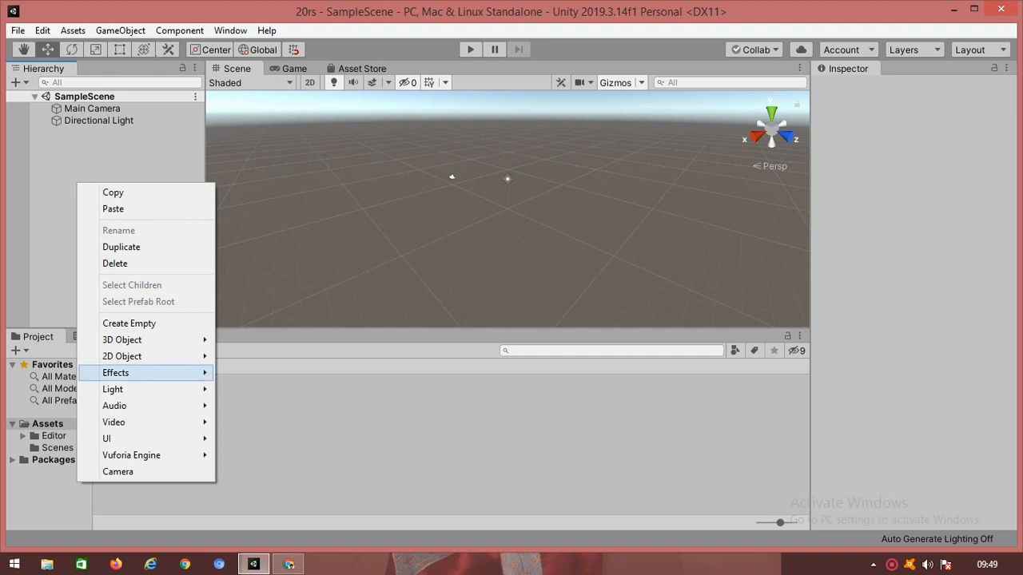
pyautogui.moveTo(132, 455)
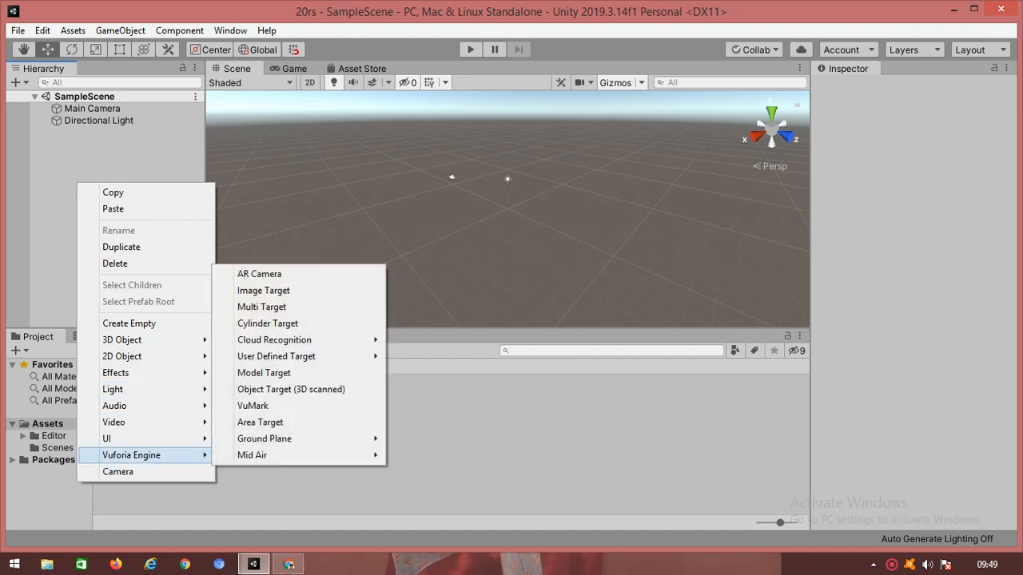
pyautogui.click(258, 274)
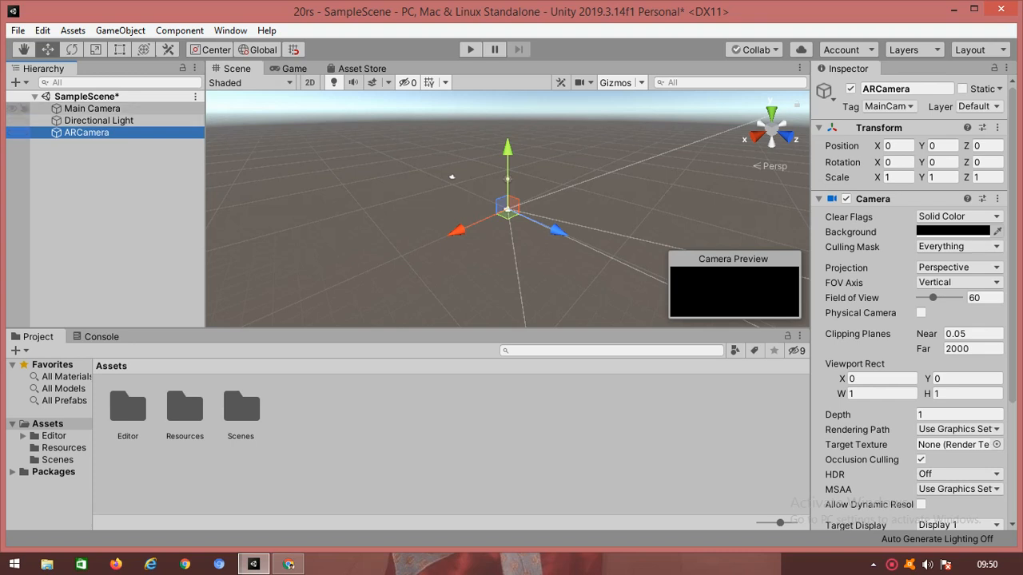
# Step: Delete the original Main Camera and select ARCamera to view its Vuforia Behaviour
pyautogui.click(92, 108)
pyautogui.rightClick(100, 110)
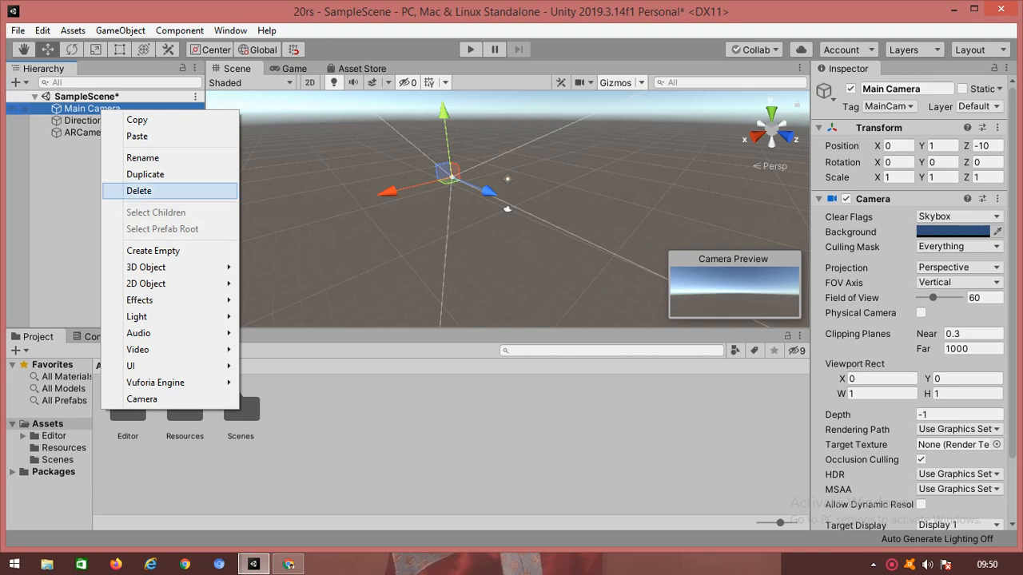
pyautogui.click(139, 191)
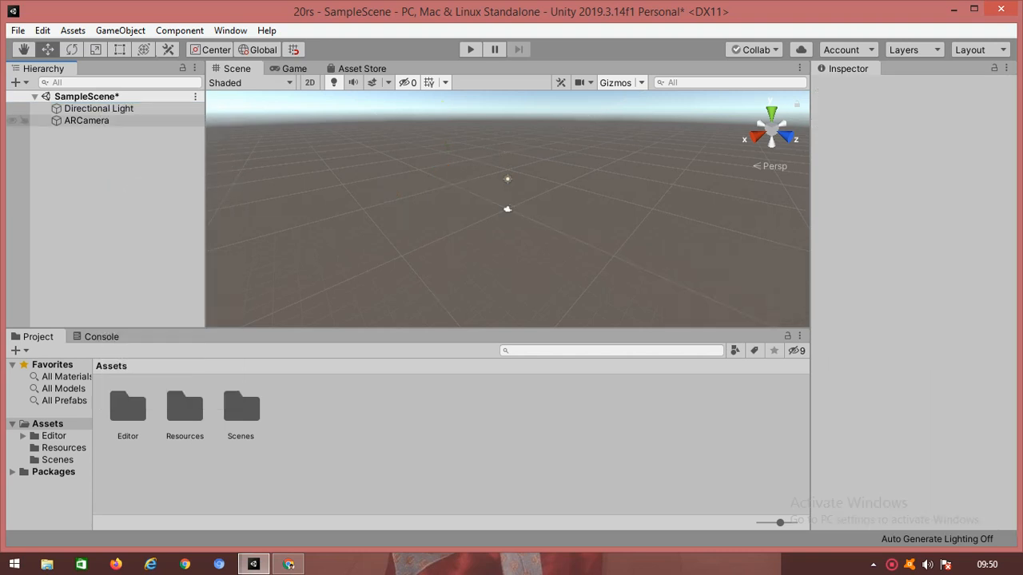
pyautogui.click(88, 121)
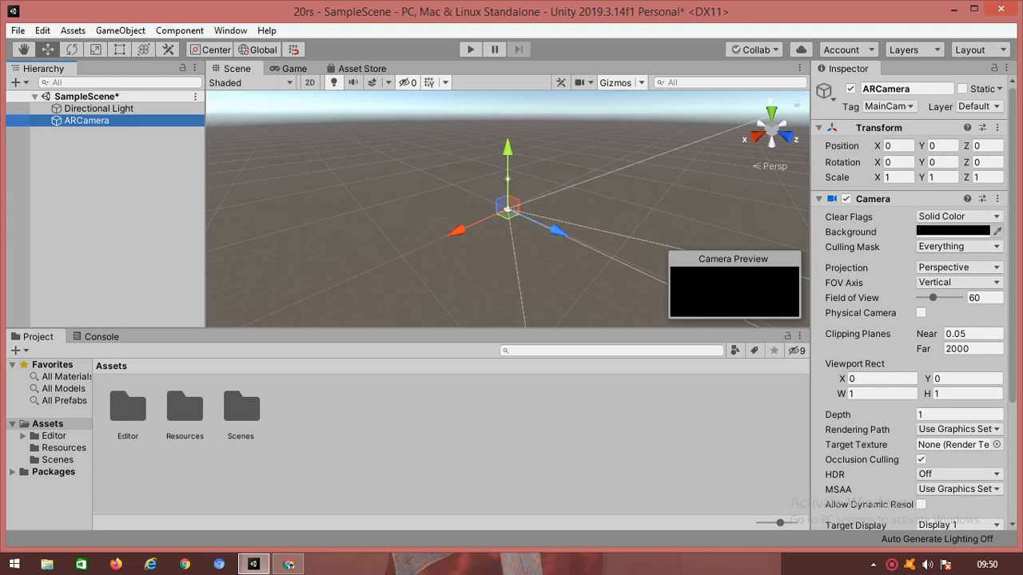
pyautogui.scroll(-5, 911, 304)
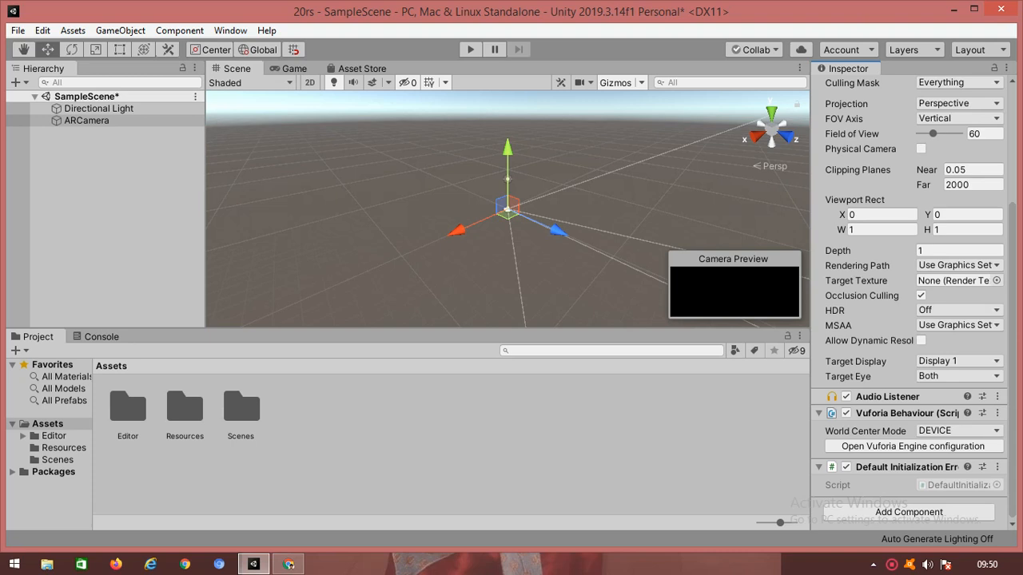
# Step: Open the Vuforia Engine configuration from ARCamera and use Add License to reach the License Manager
pyautogui.click(912, 446)
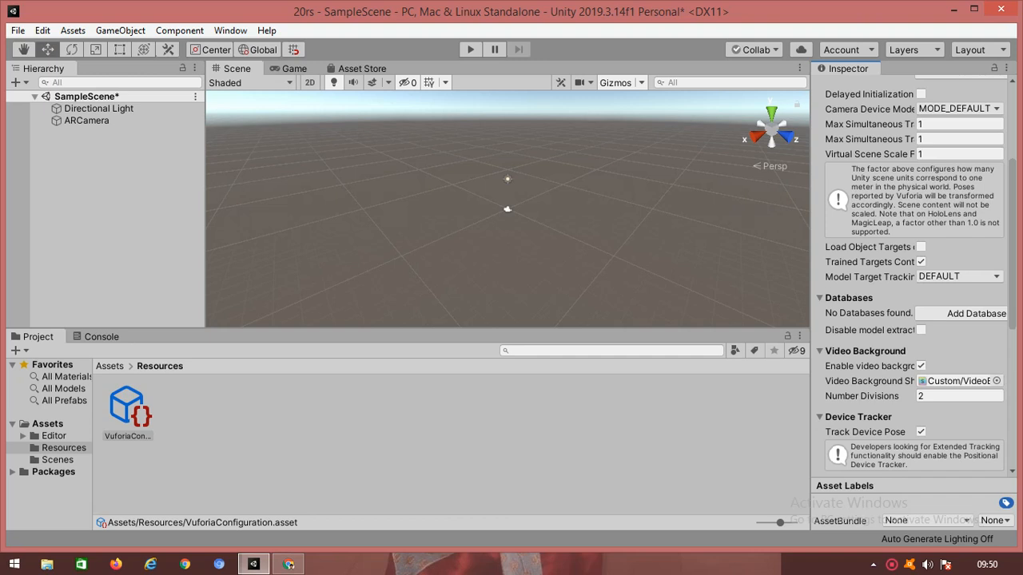
pyautogui.scroll(3, 911, 272)
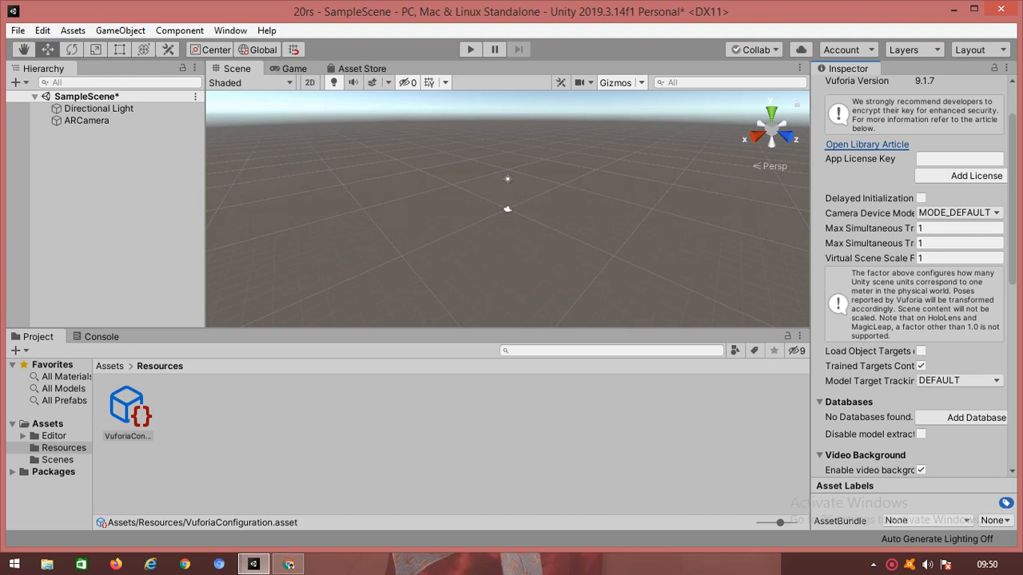
pyautogui.click(961, 176)
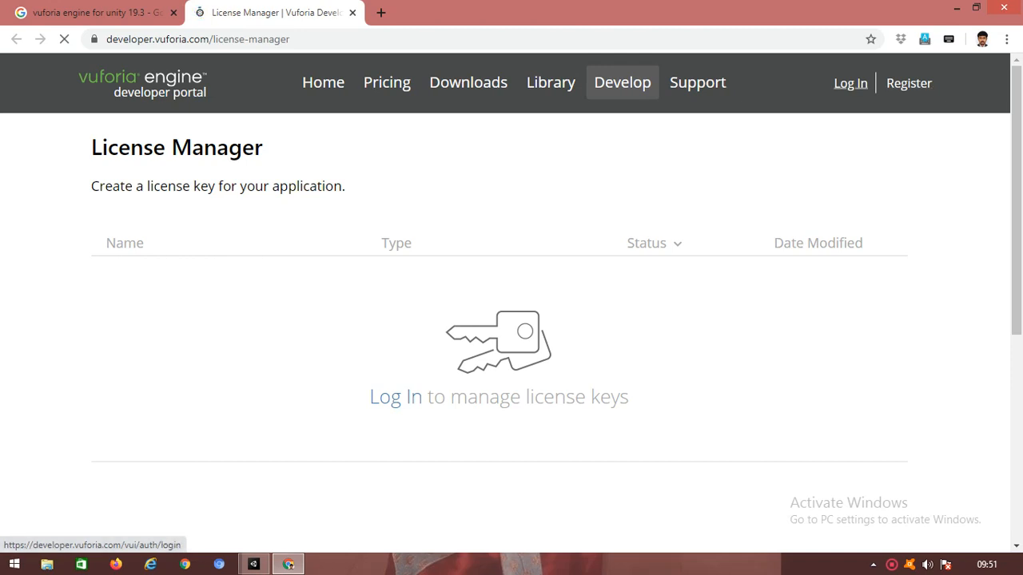
# Step: Log in to the Vuforia Developer Portal with the account e-mail and password
pyautogui.click(850, 83)
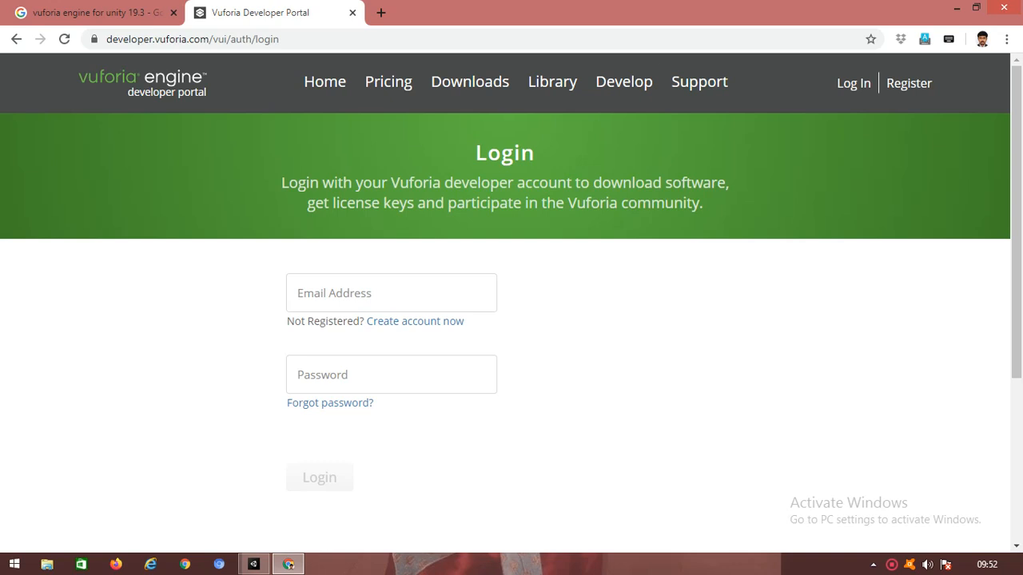
pyautogui.click(392, 294)
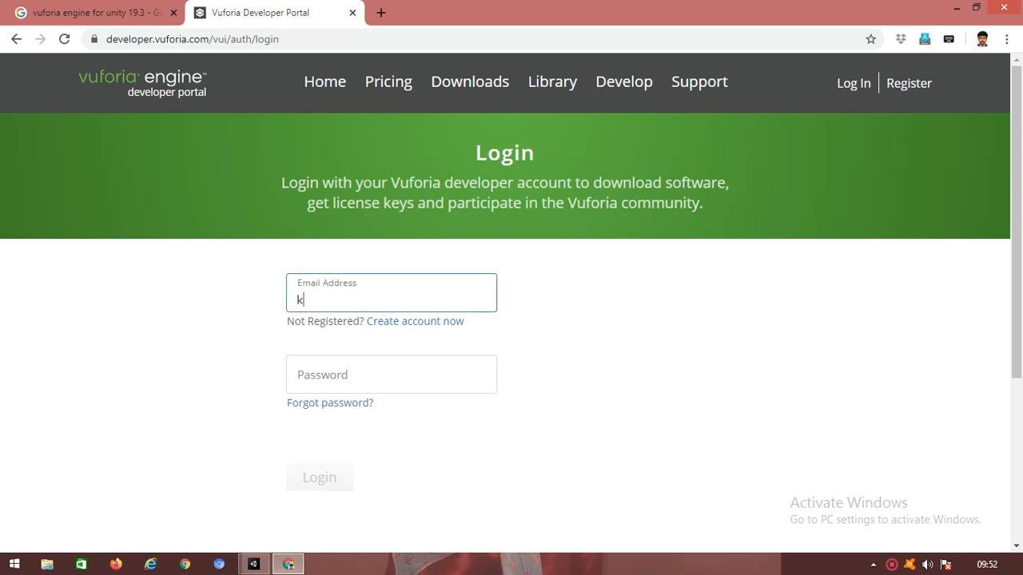
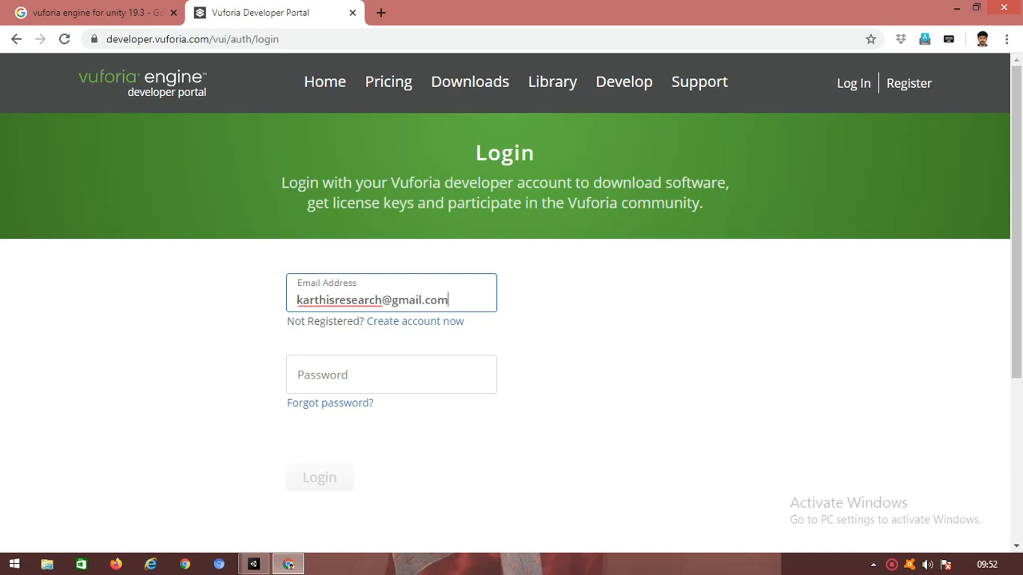
pyautogui.click(352, 375)
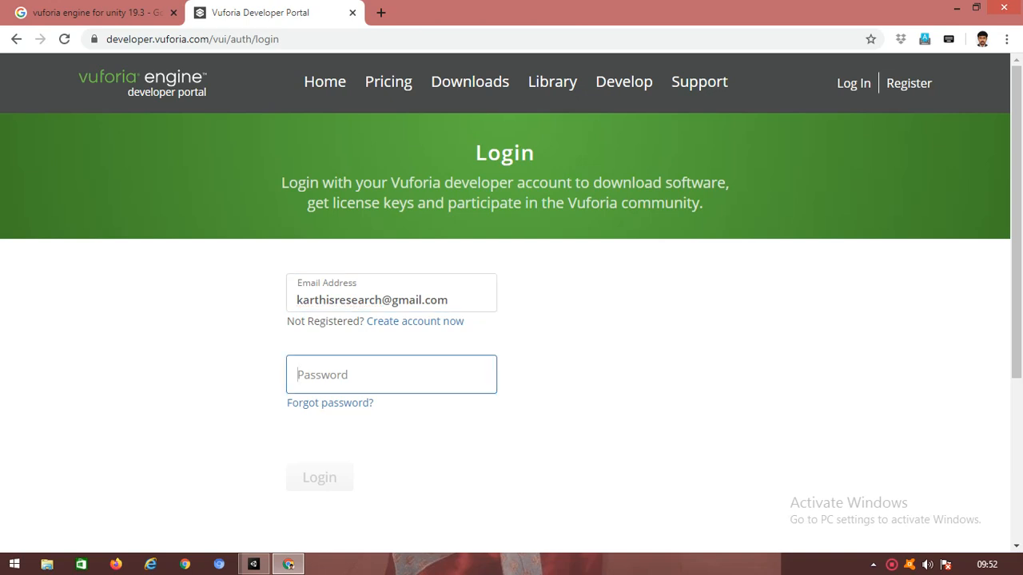
pyautogui.write('••••••••')
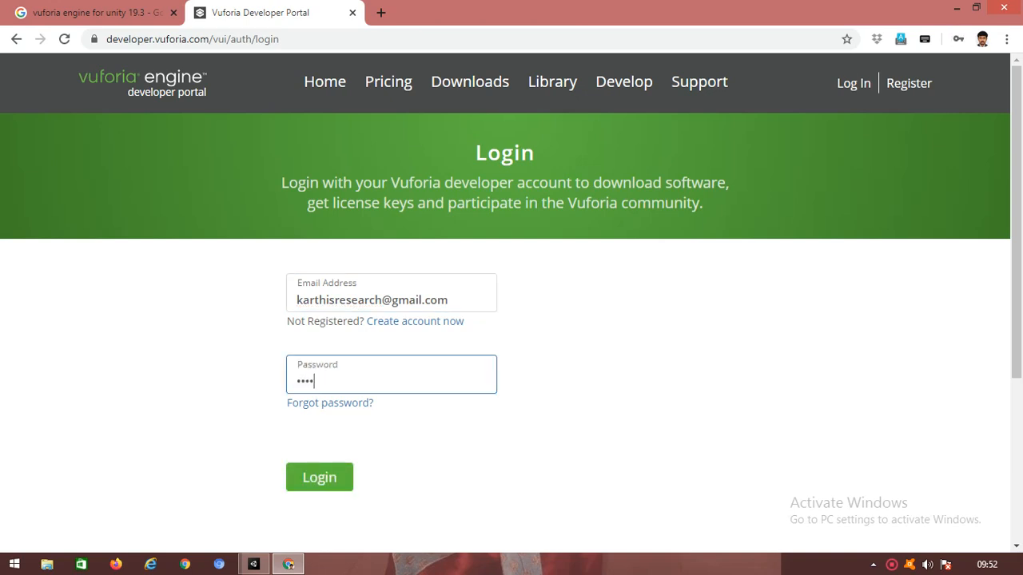
pyautogui.write('••')
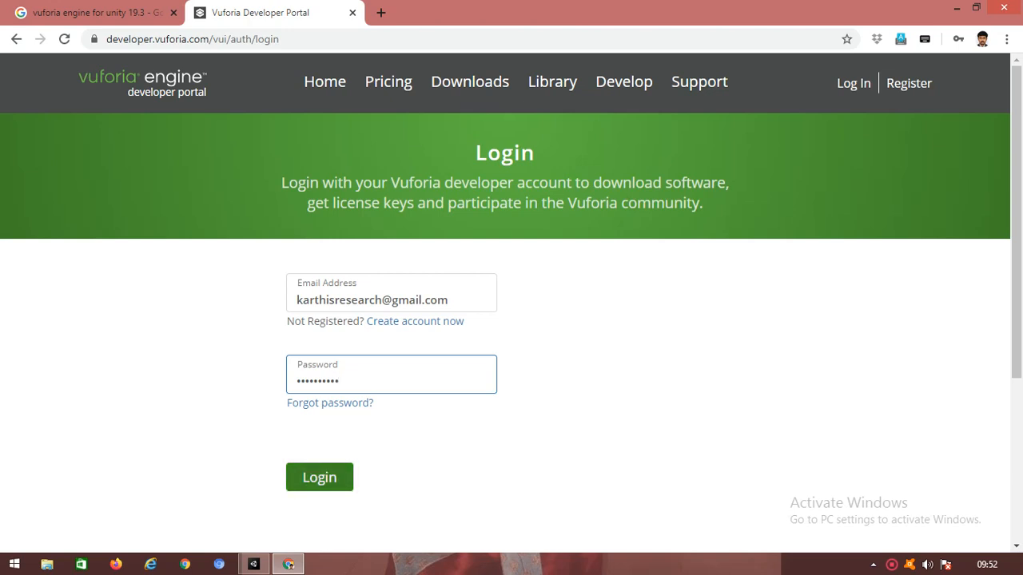
pyautogui.press('Return')
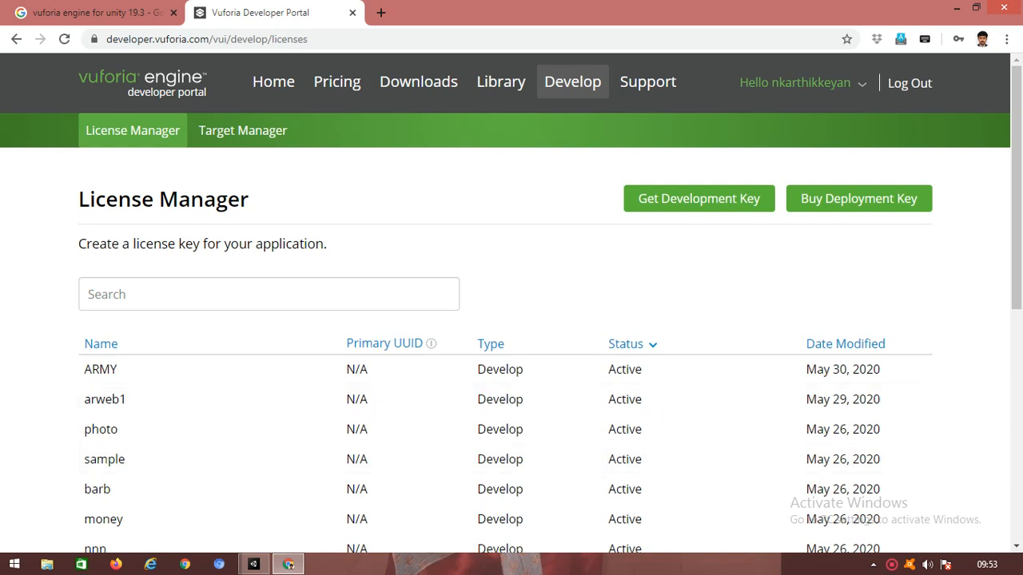
# Step: Create a free development license named 20rs, accepting the agreement, and copy its license key
pyautogui.click(698, 198)
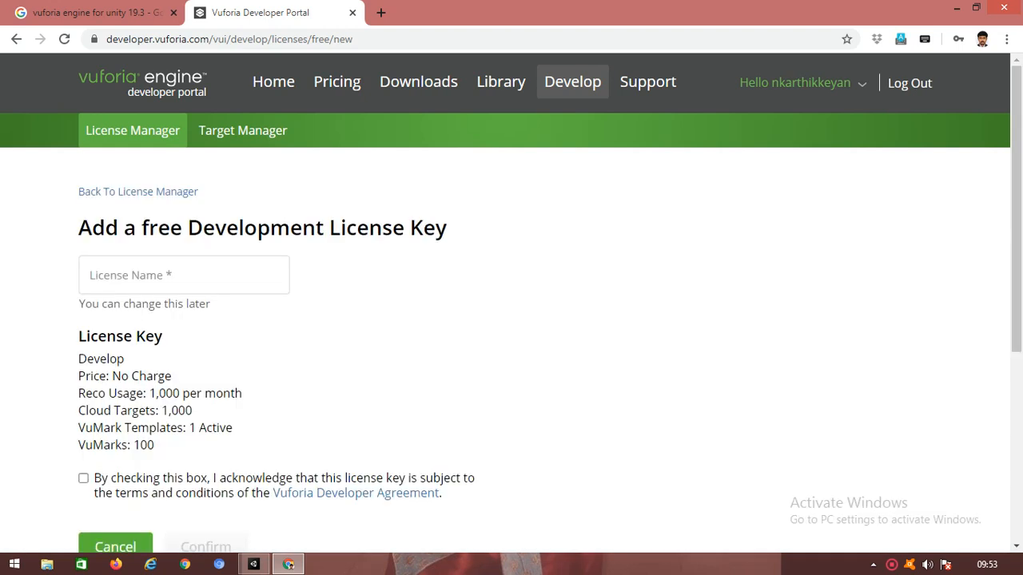
pyautogui.click(184, 275)
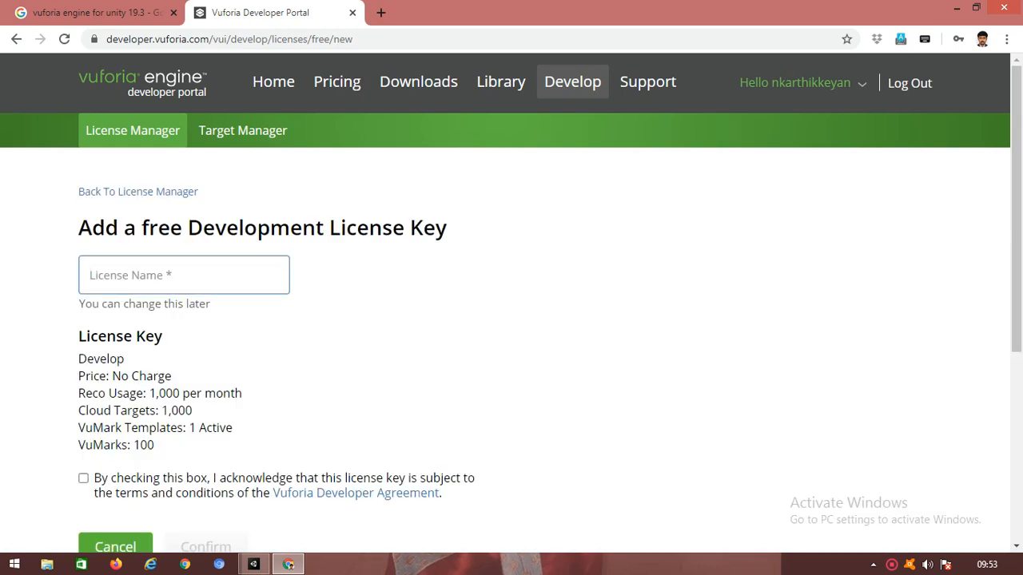
pyautogui.write('20rs')
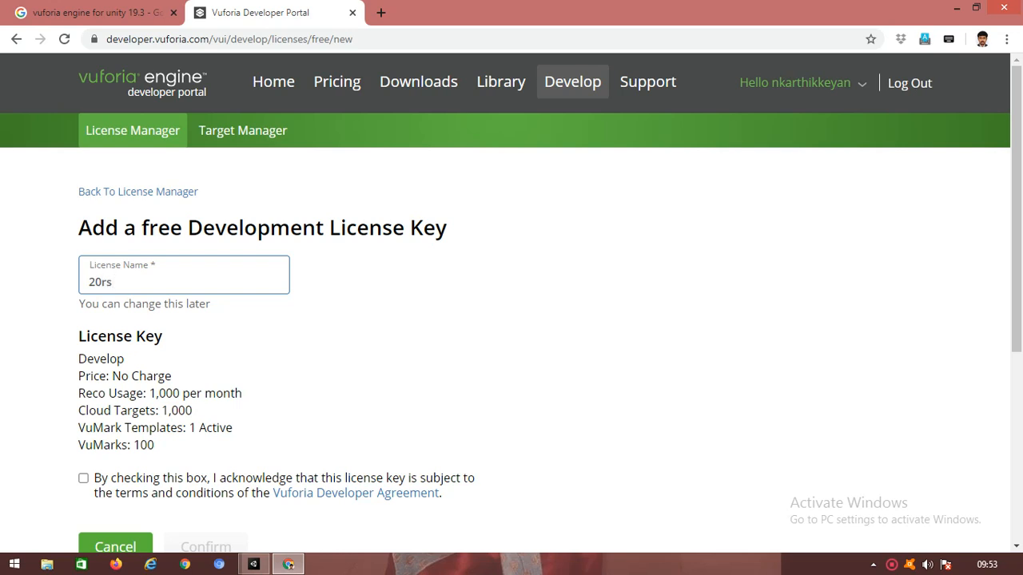
pyautogui.click(84, 477)
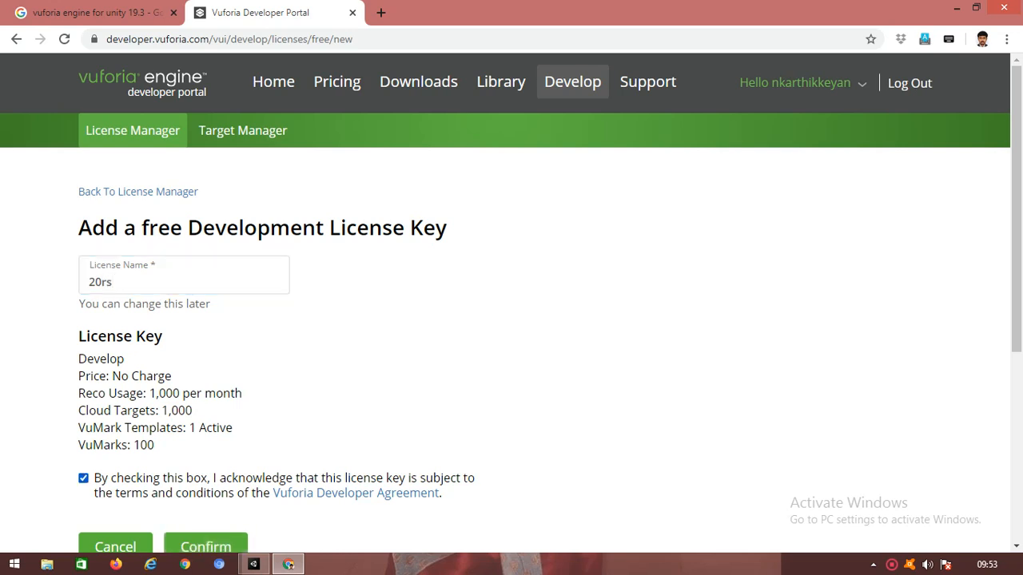
pyautogui.click(205, 547)
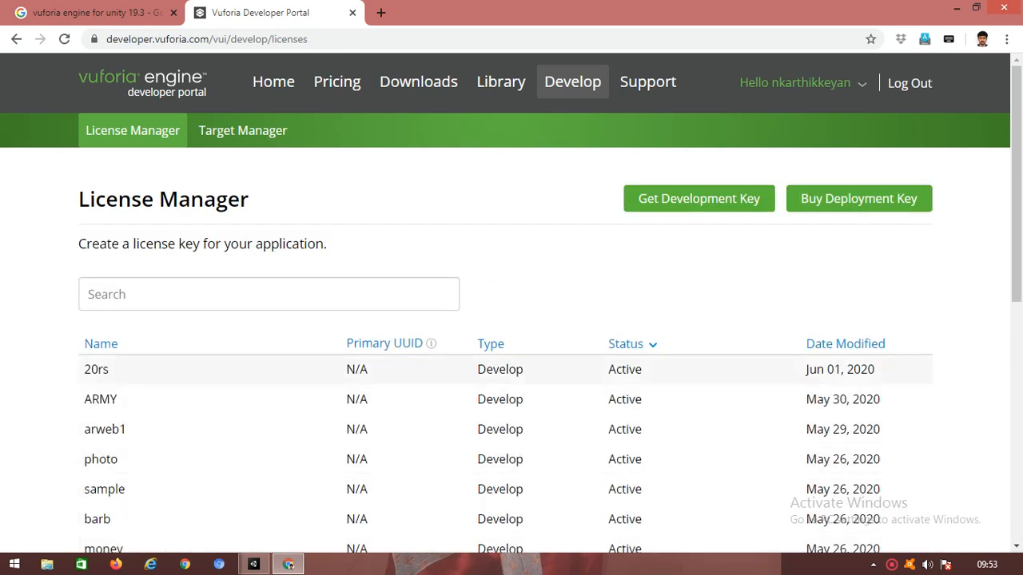
pyautogui.click(96, 369)
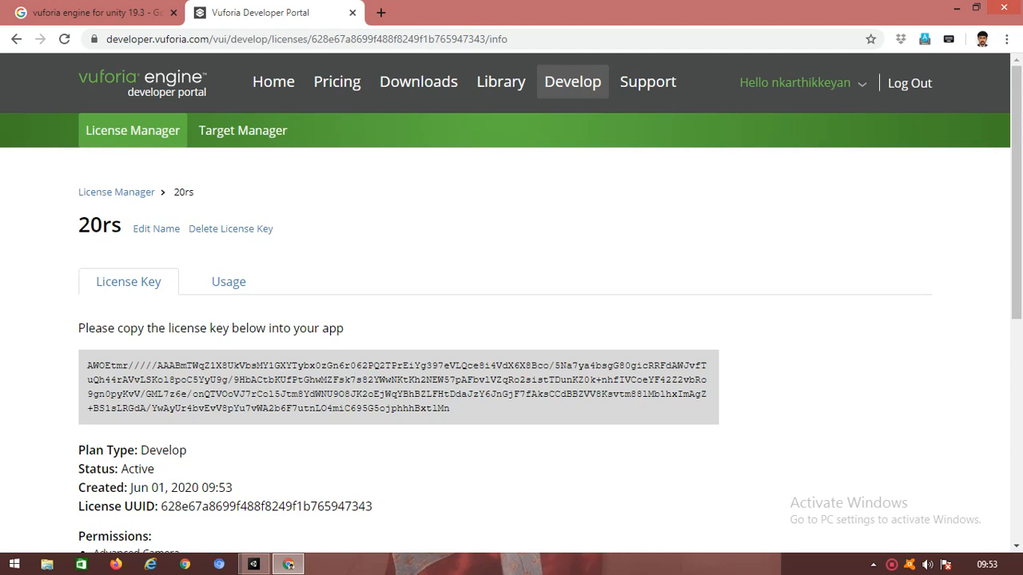
pyautogui.click(398, 387)
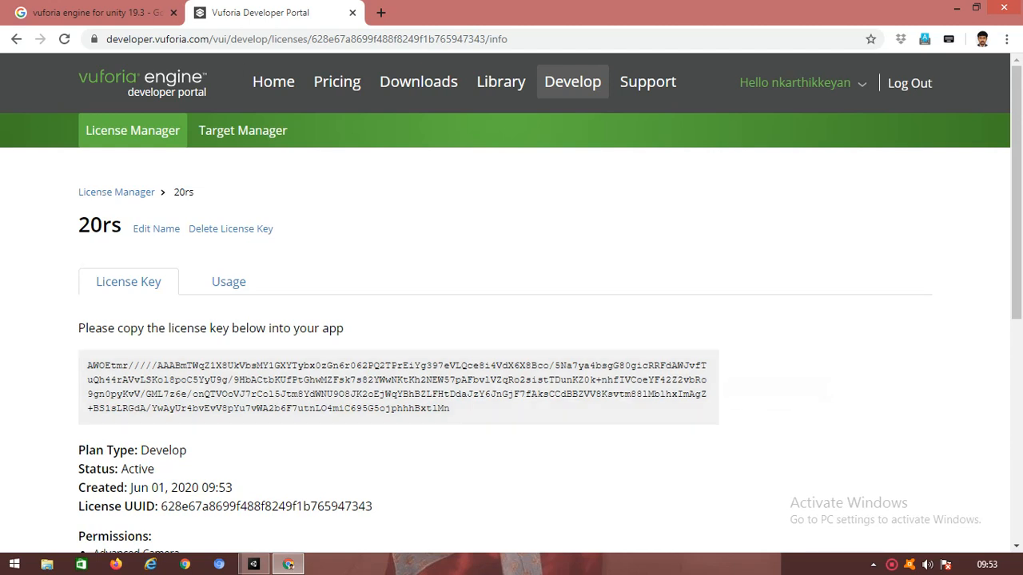
pyautogui.click(254, 564)
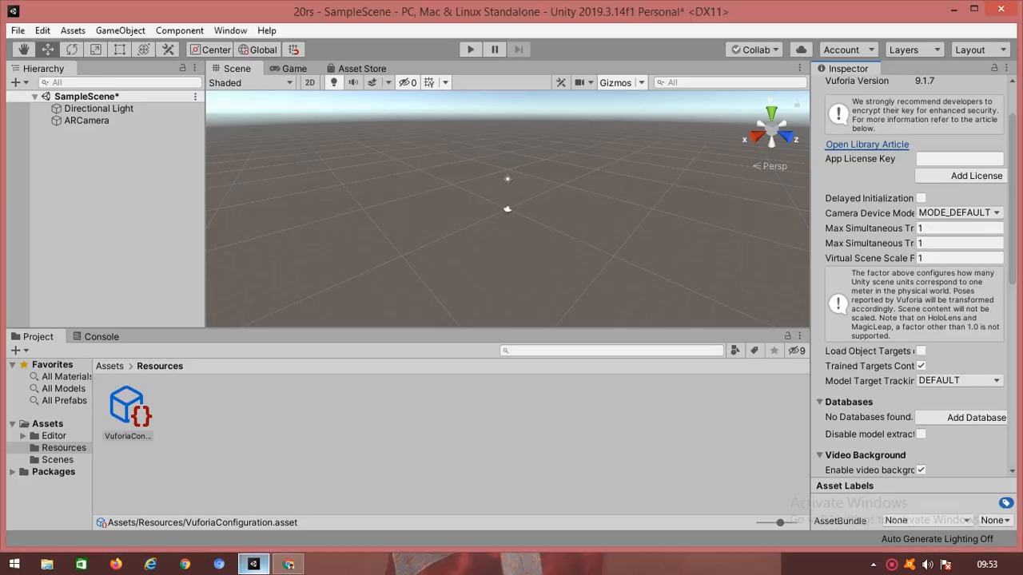
# Step: Paste the copied 20rs license key into the Vuforia App License Key field
pyautogui.click(958, 159)
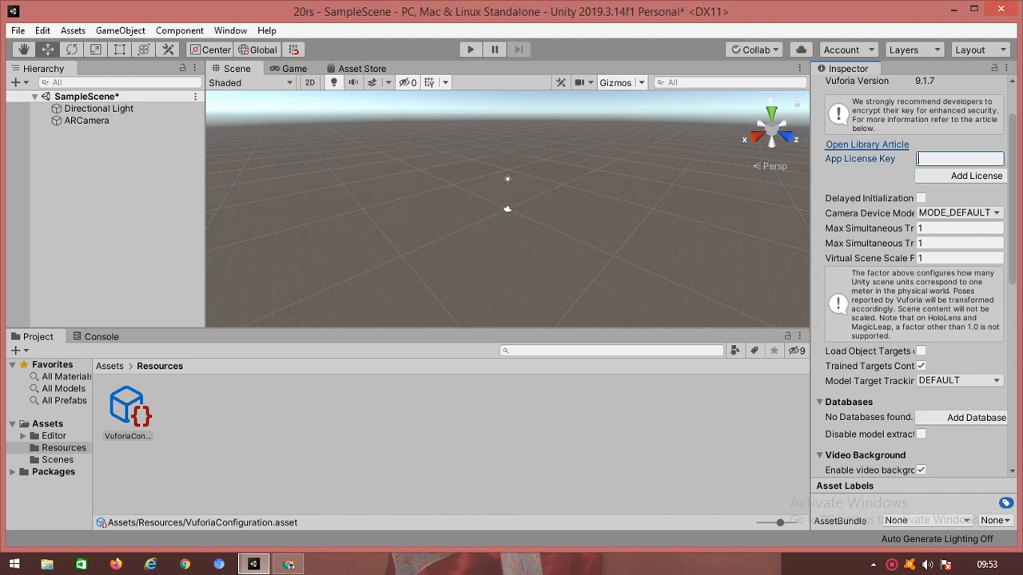
pyautogui.rightClick(959, 159)
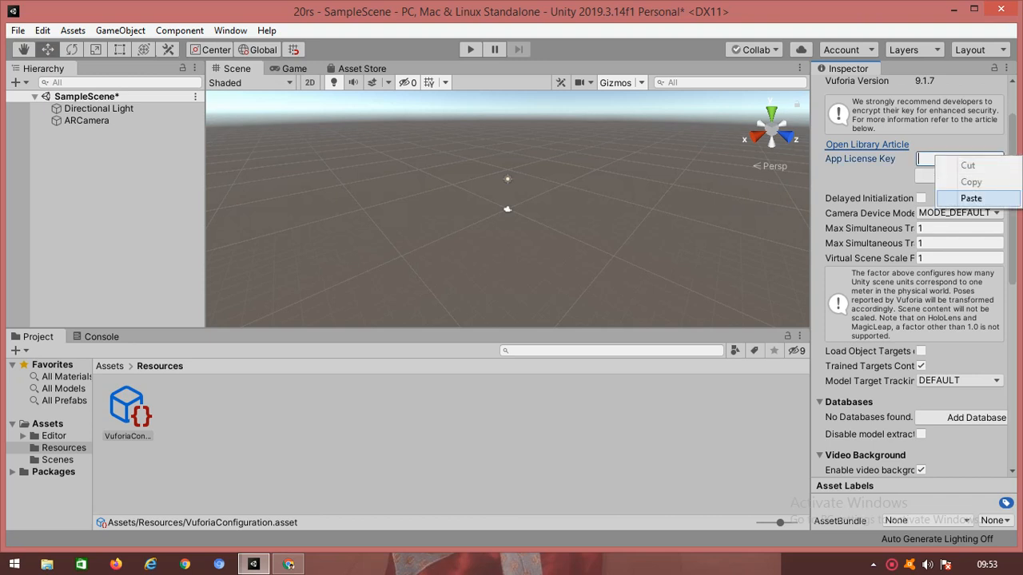
pyautogui.click(970, 198)
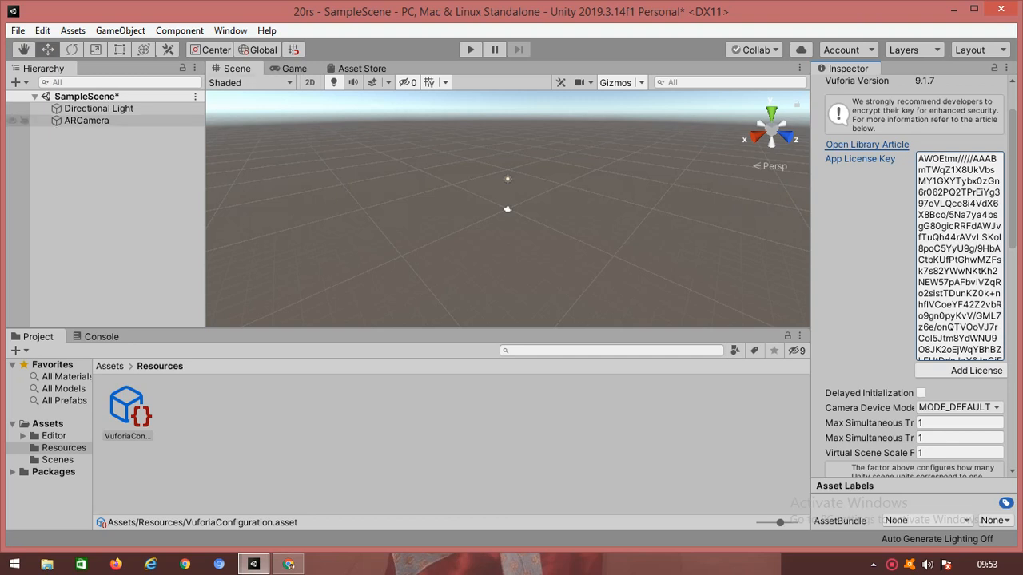
pyautogui.click(86, 121)
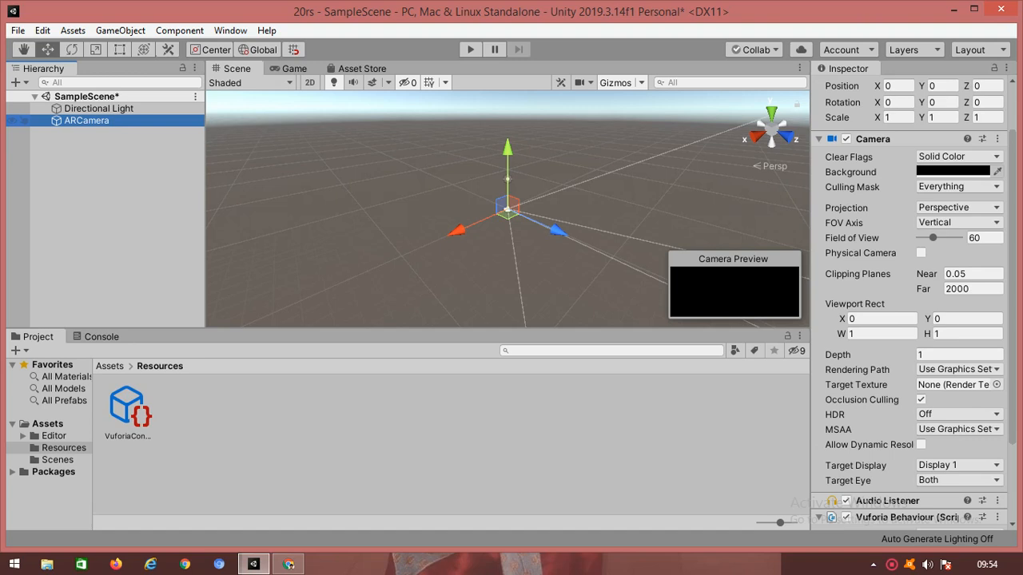
# Step: Add a Vuforia Engine Image Target under ARCamera and inspect the new ImageTarget
pyautogui.rightClick(102, 120)
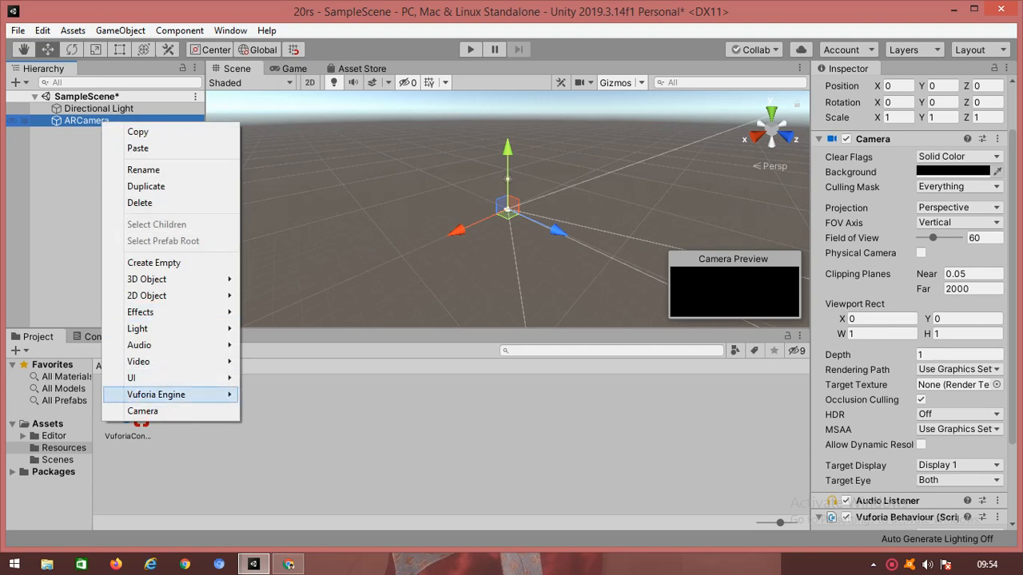
pyautogui.moveTo(159, 395)
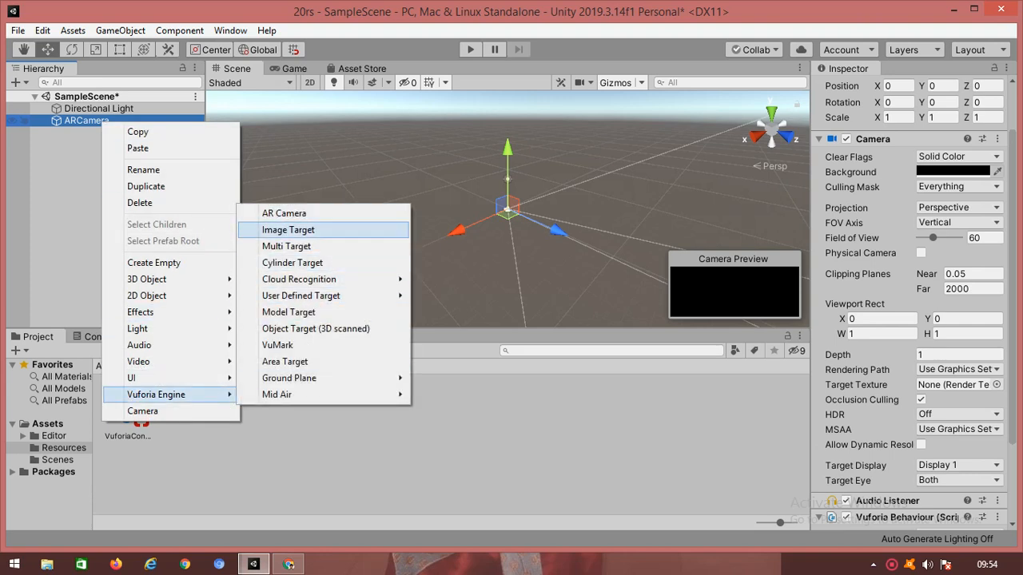
pyautogui.click(288, 229)
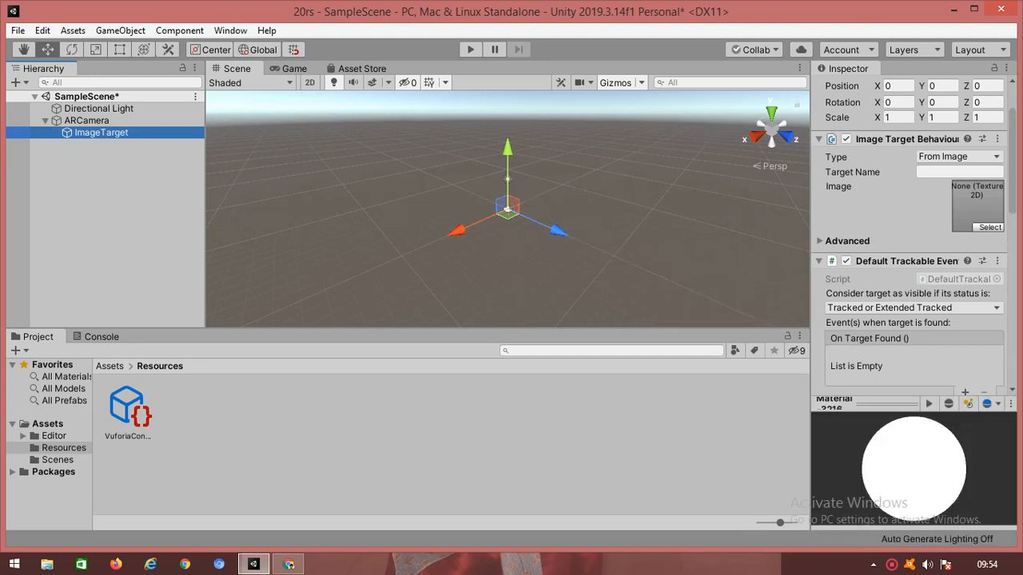
pyautogui.click(86, 119)
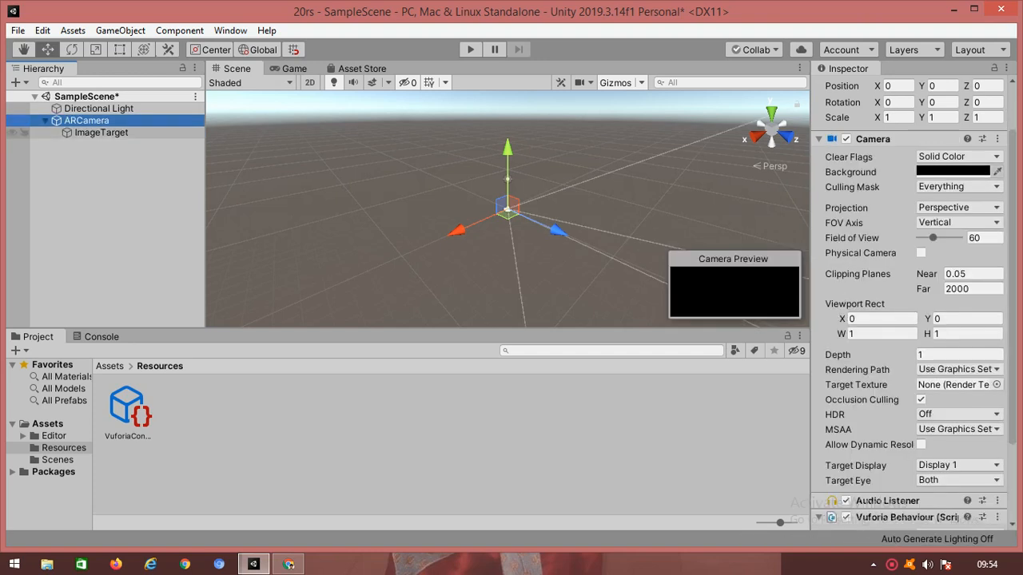
pyautogui.click(101, 132)
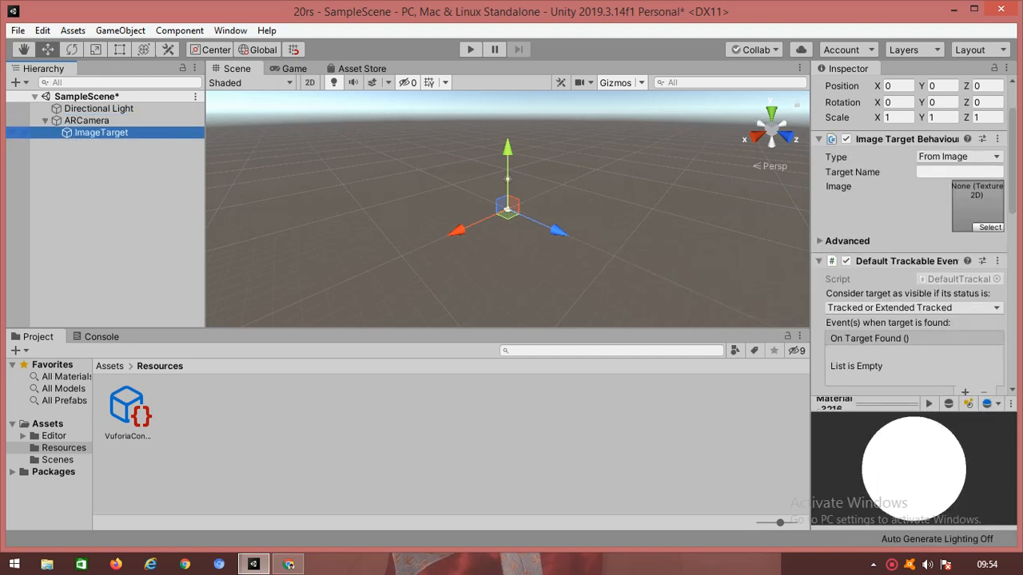
pyautogui.click(102, 192)
pyautogui.click(100, 133)
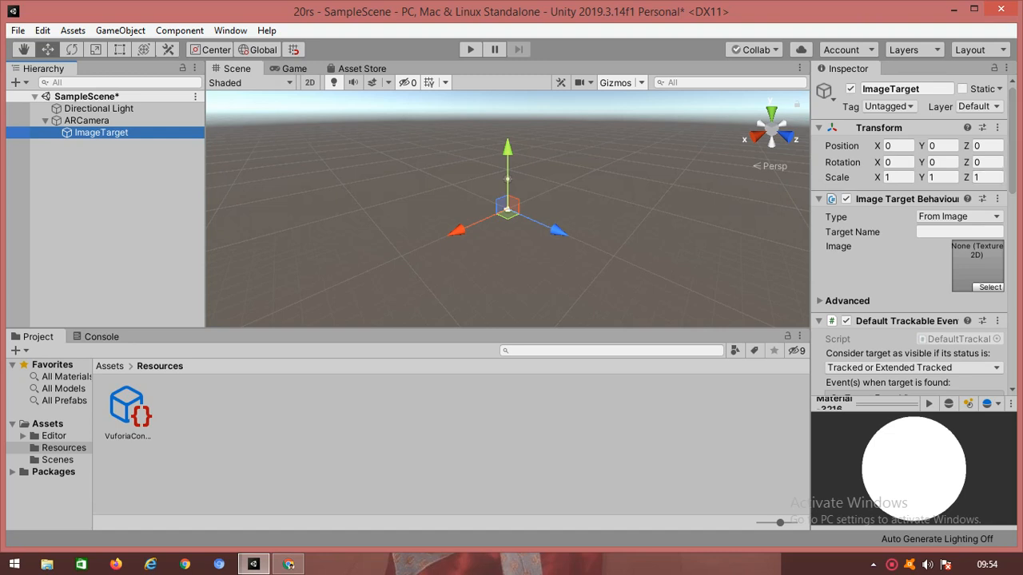
pyautogui.click(289, 565)
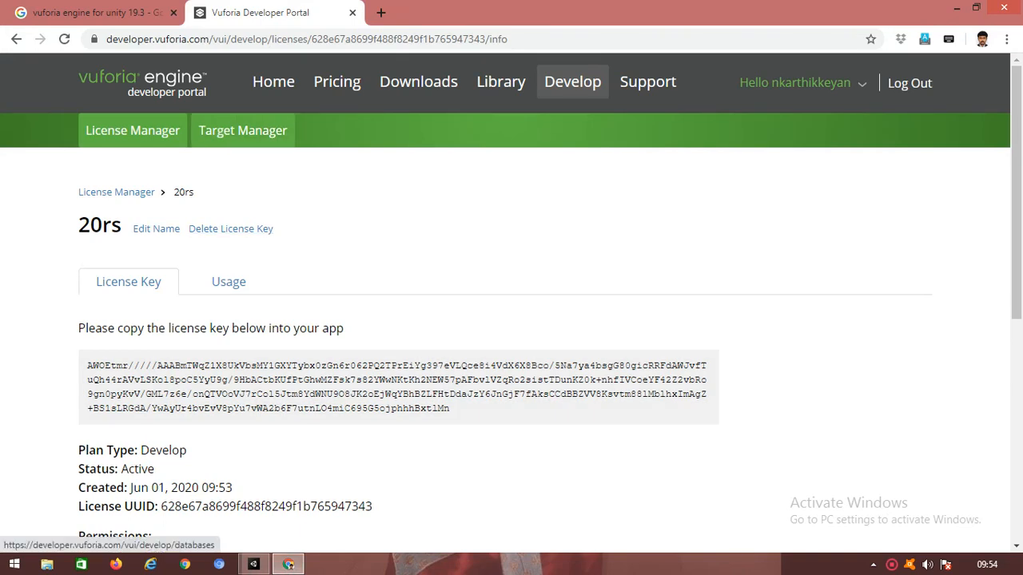
# Step: Add a Device-type database named 20rs in the Target Manager
pyautogui.click(242, 131)
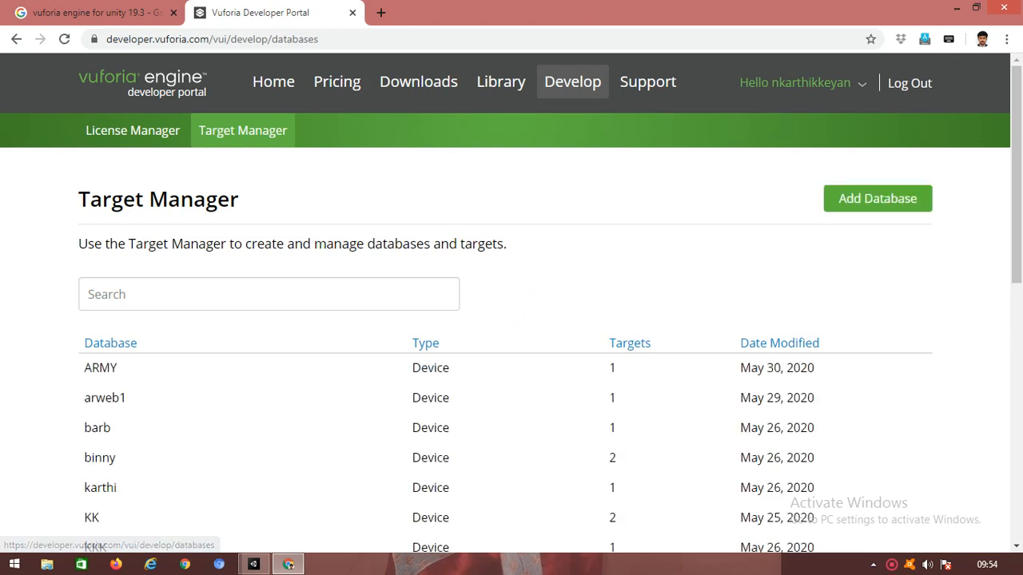
pyautogui.click(877, 198)
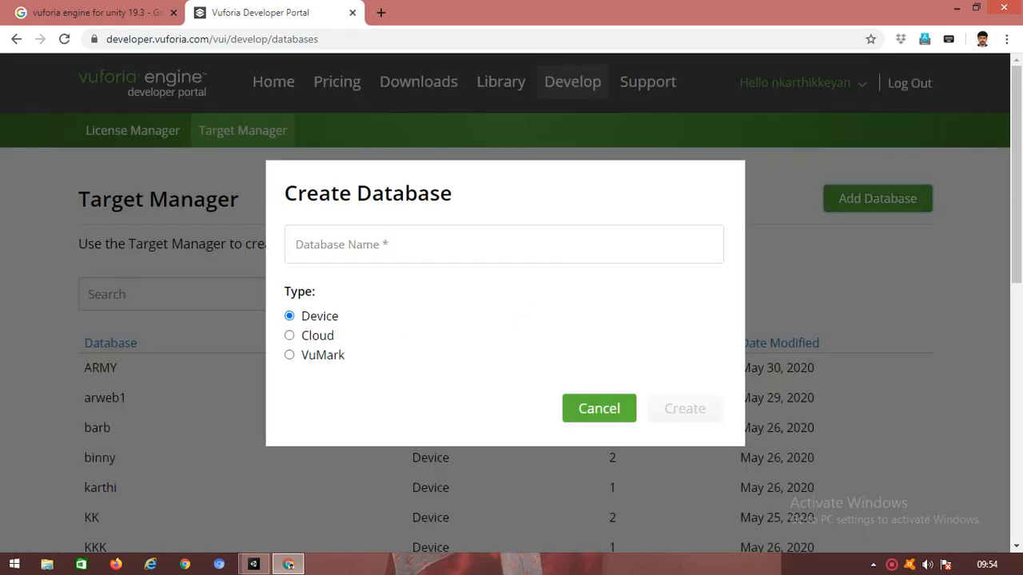
pyautogui.click(399, 244)
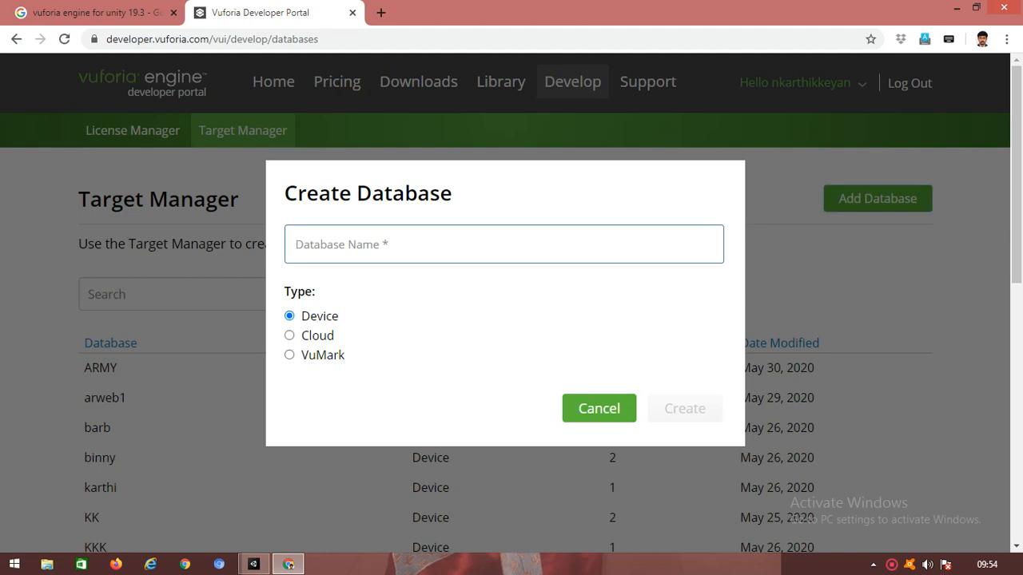
pyautogui.write('20rs')
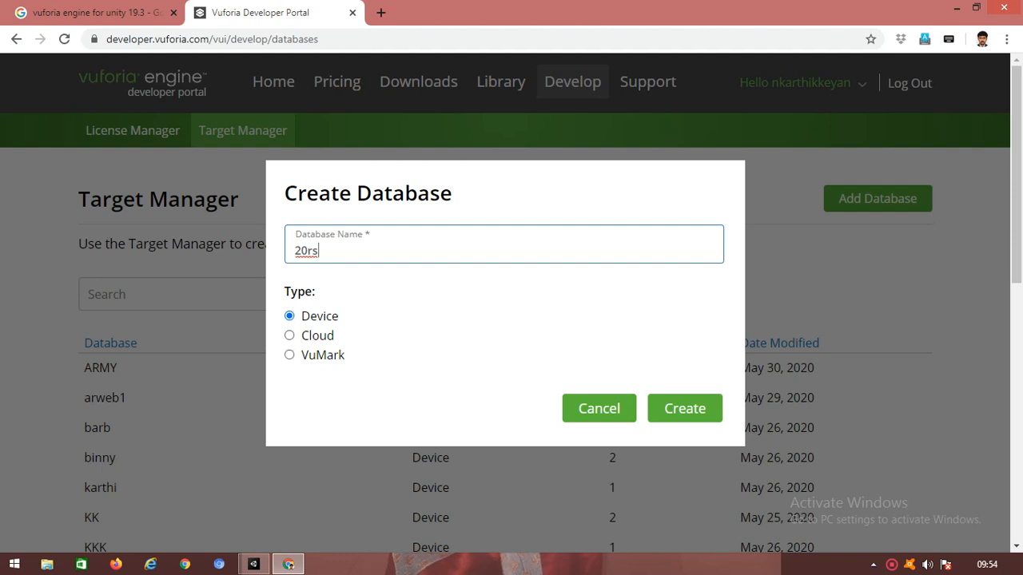
pyautogui.click(684, 408)
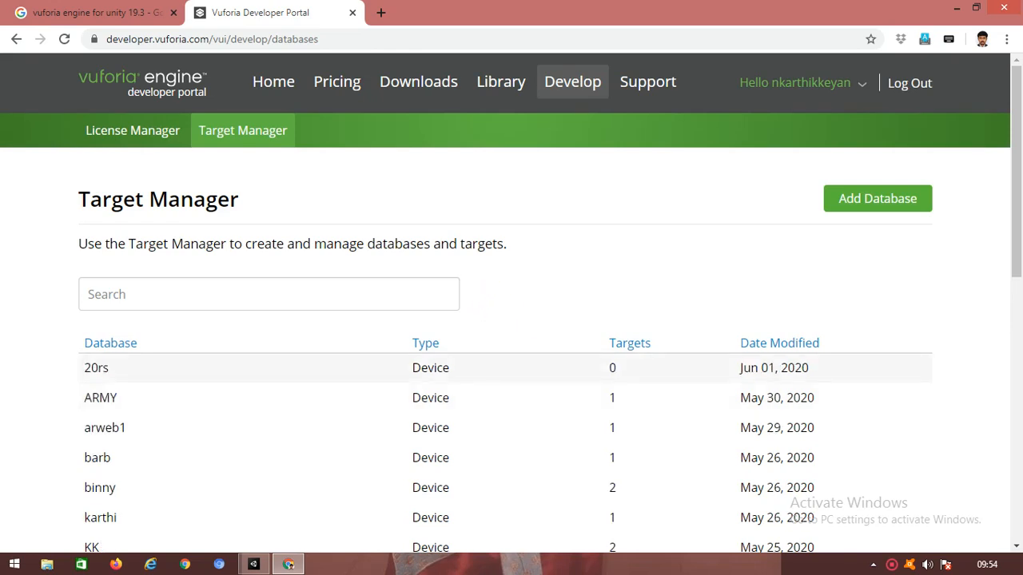
pyautogui.click(96, 367)
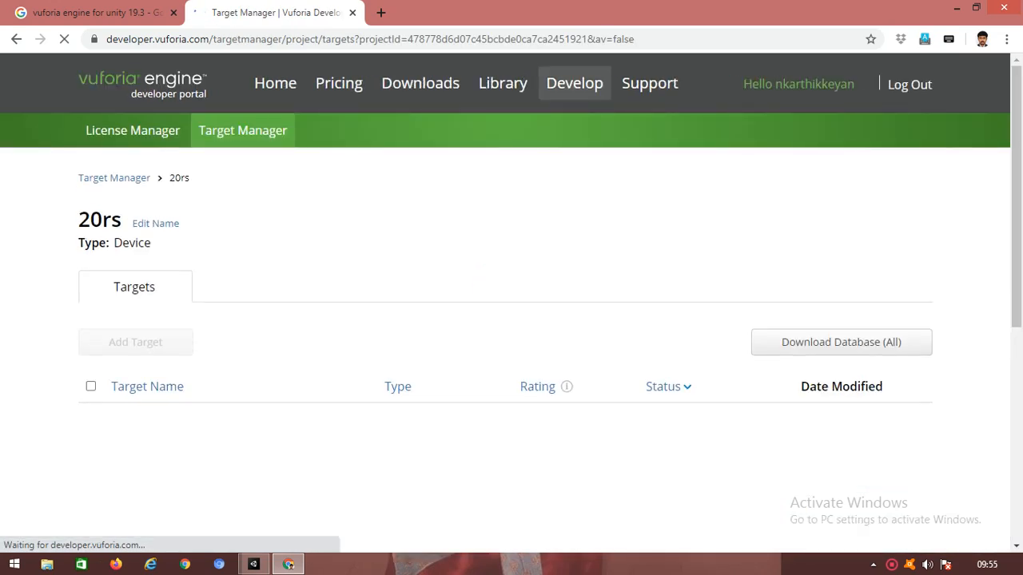
# Step: Start a new target in the 20rs database with 20rs.jpg as its image file
pyautogui.click(135, 342)
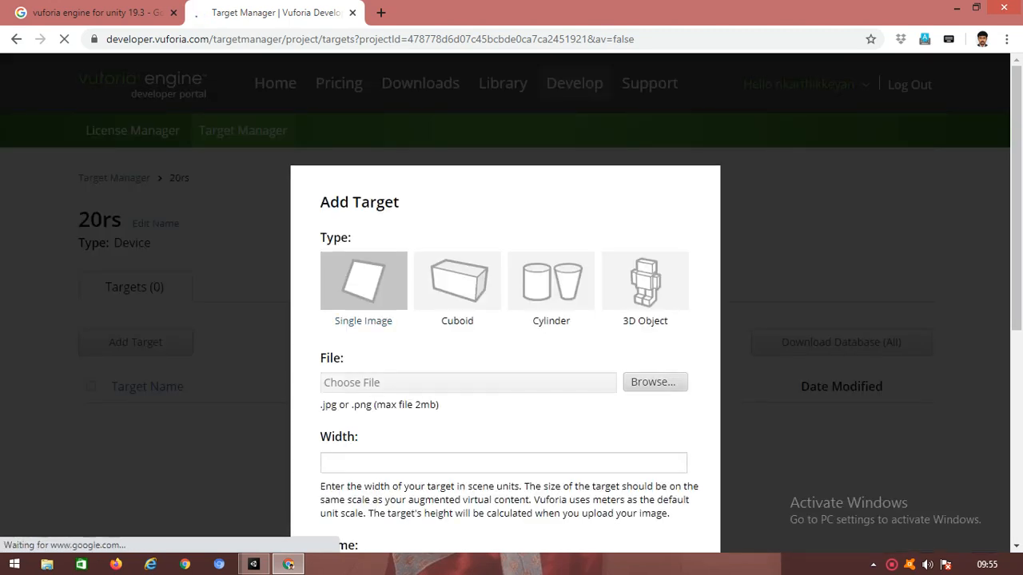
pyautogui.click(657, 384)
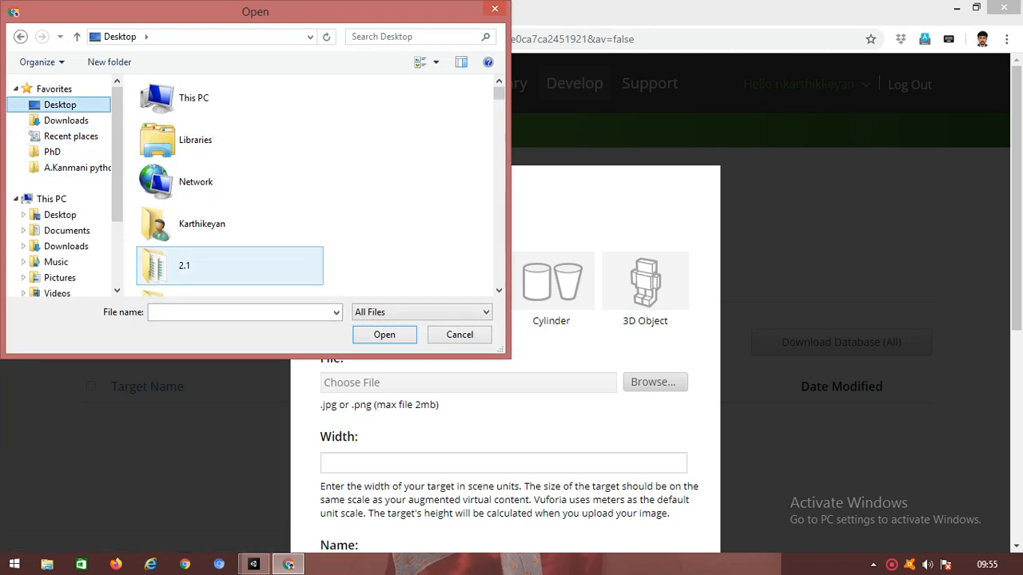
pyautogui.write('20rs')
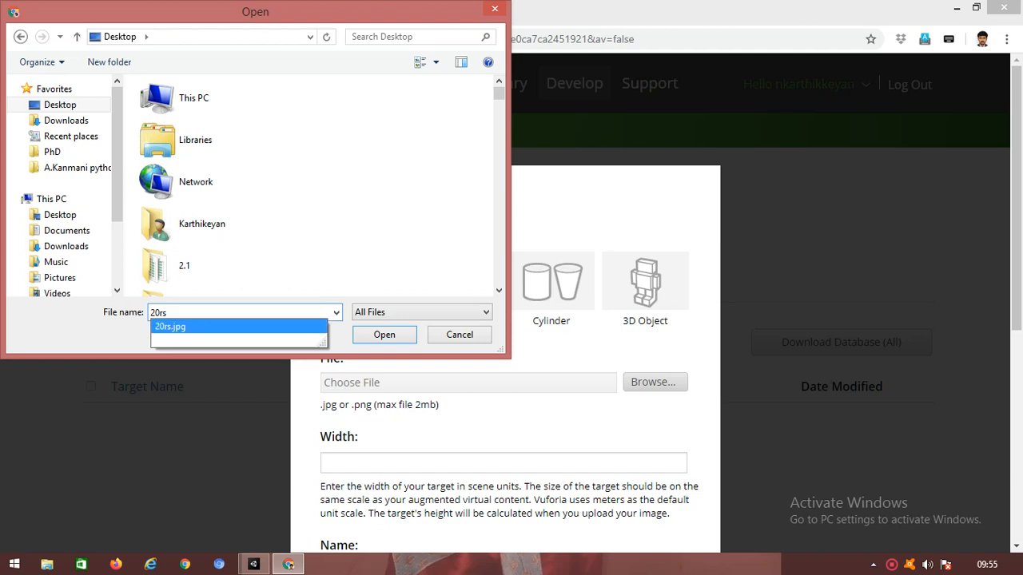
pyautogui.click(183, 327)
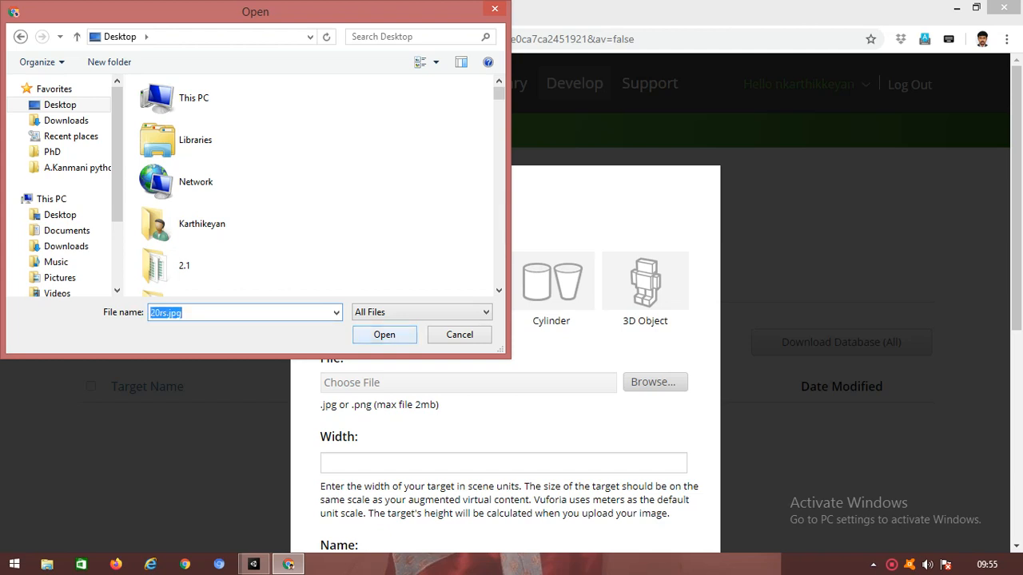
pyautogui.click(384, 335)
pyautogui.scroll(-5, 505, 320)
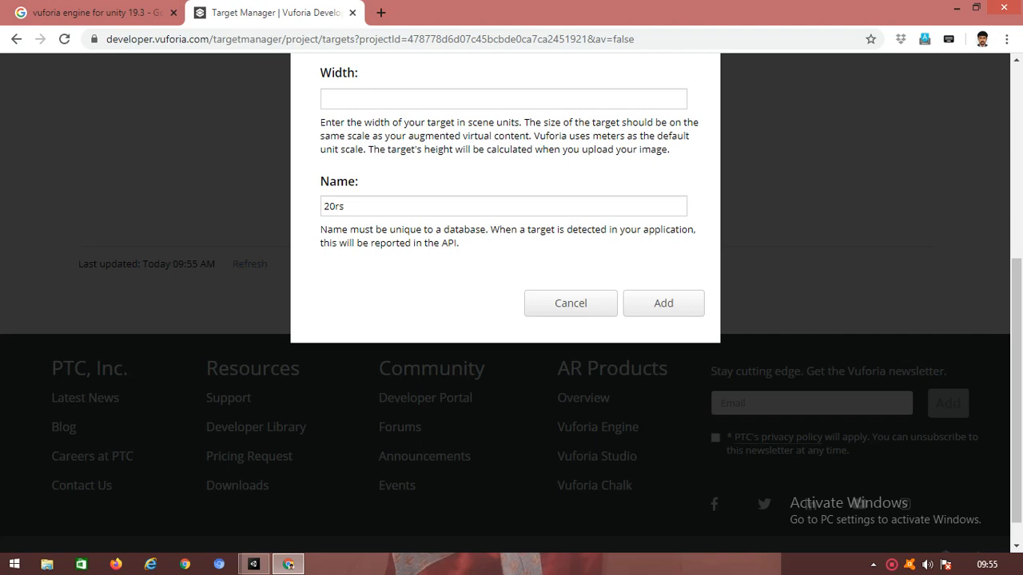
# Step: Give the 20rs target a width of 5 and add it to the database
pyautogui.click(503, 99)
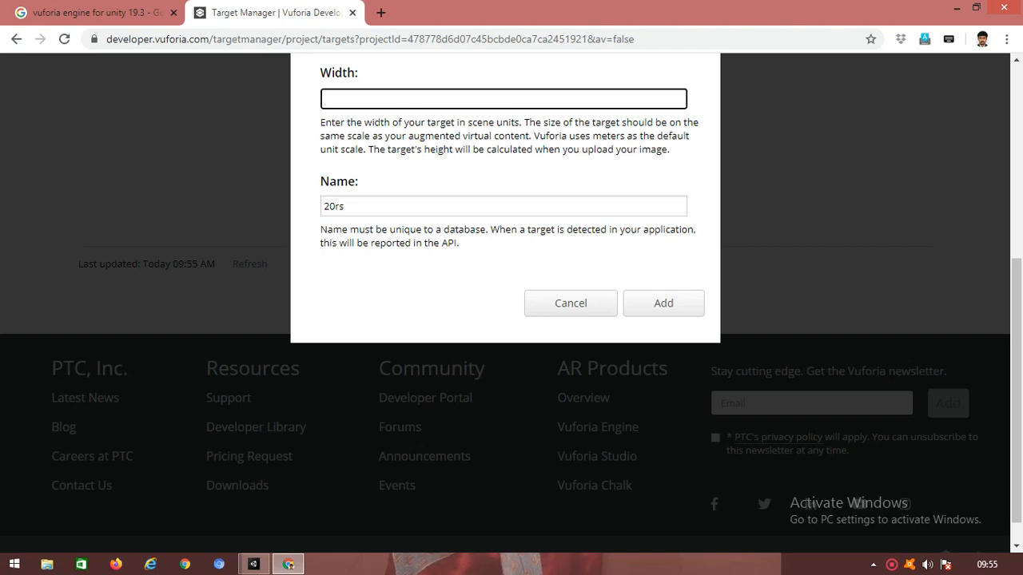
pyautogui.write('5')
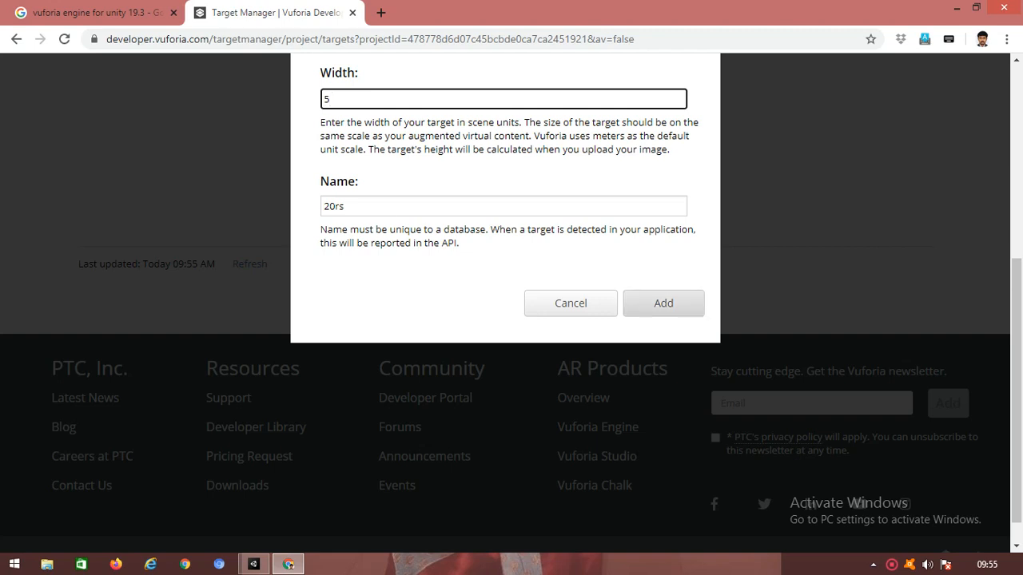
pyautogui.click(663, 303)
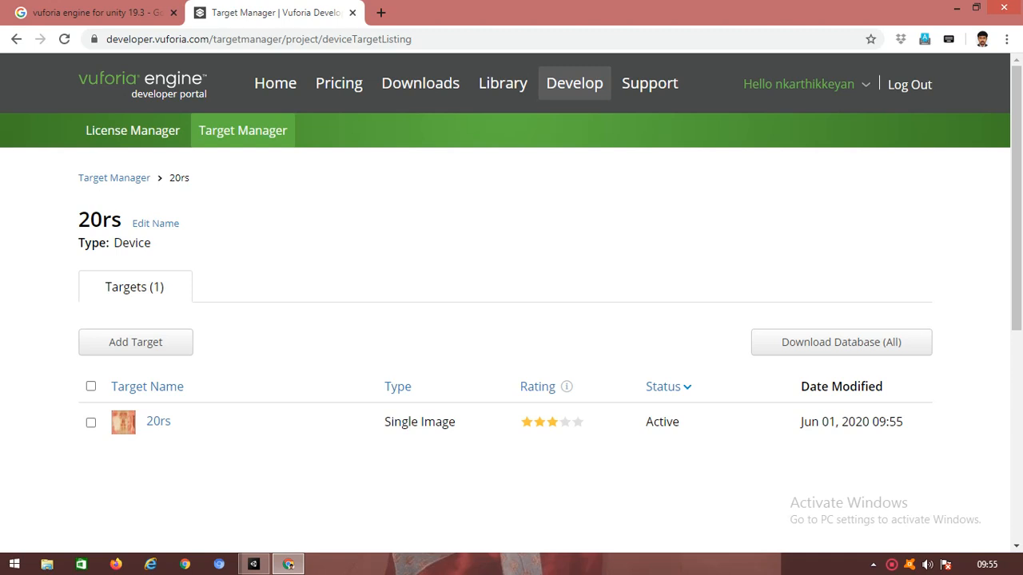
pyautogui.click(158, 421)
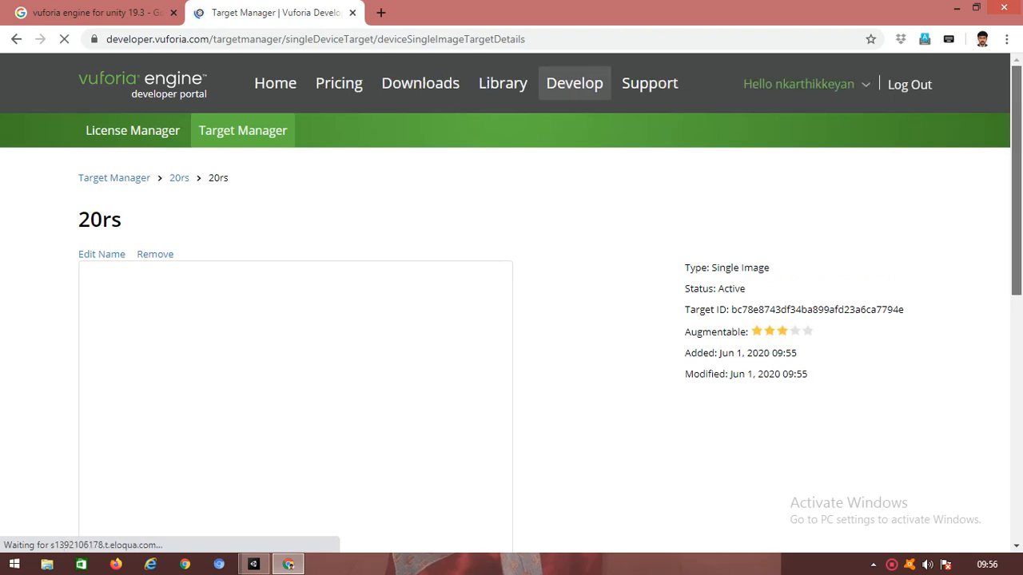
pyautogui.scroll(-2, 512, 303)
pyautogui.scroll(-1, 512, 304)
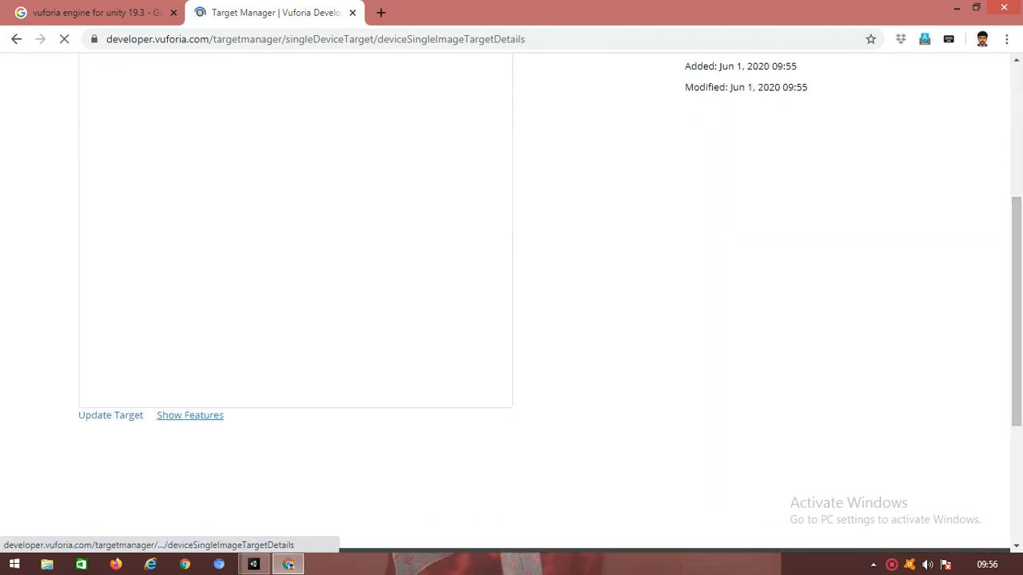
pyautogui.click(190, 415)
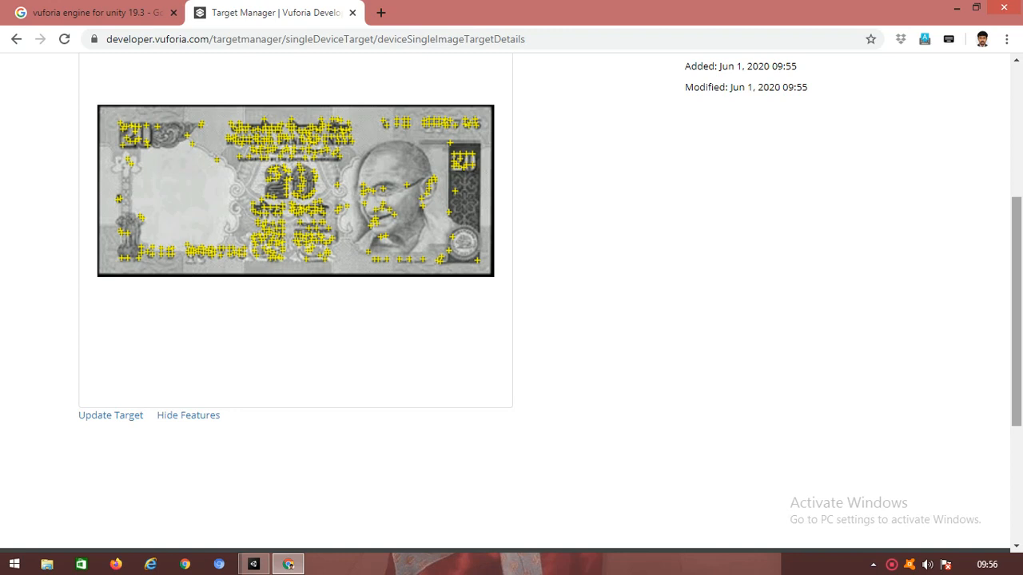
pyautogui.scroll(4, 549, 289)
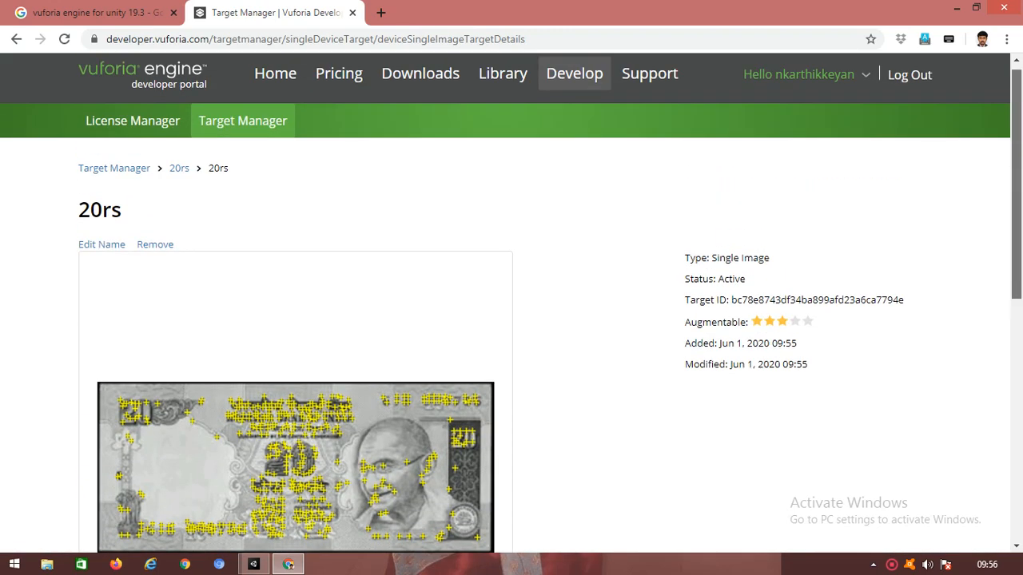
pyautogui.click(179, 168)
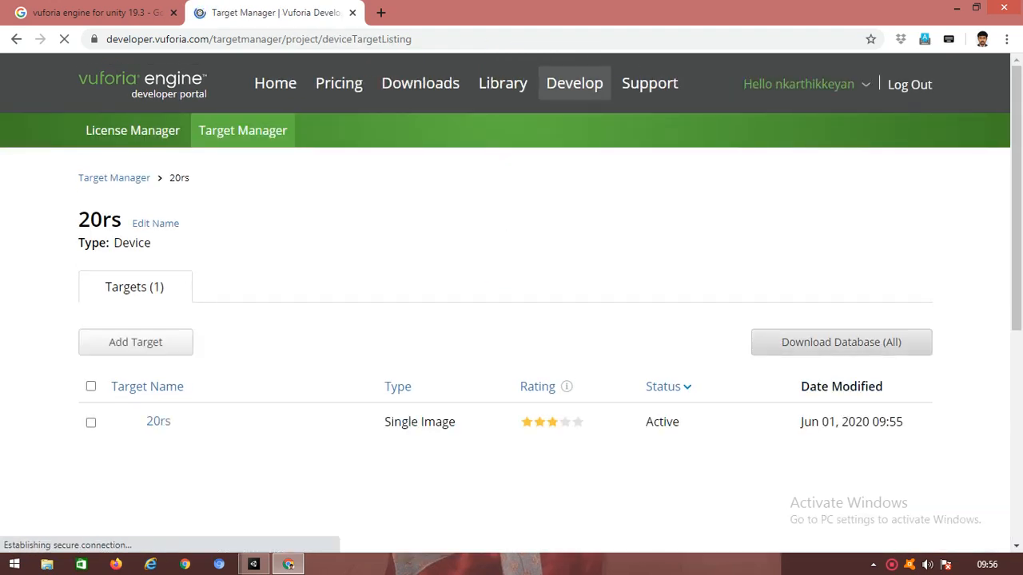
# Step: Download the entire 20rs database as a Unity Editor package and return to Unity
pyautogui.click(841, 342)
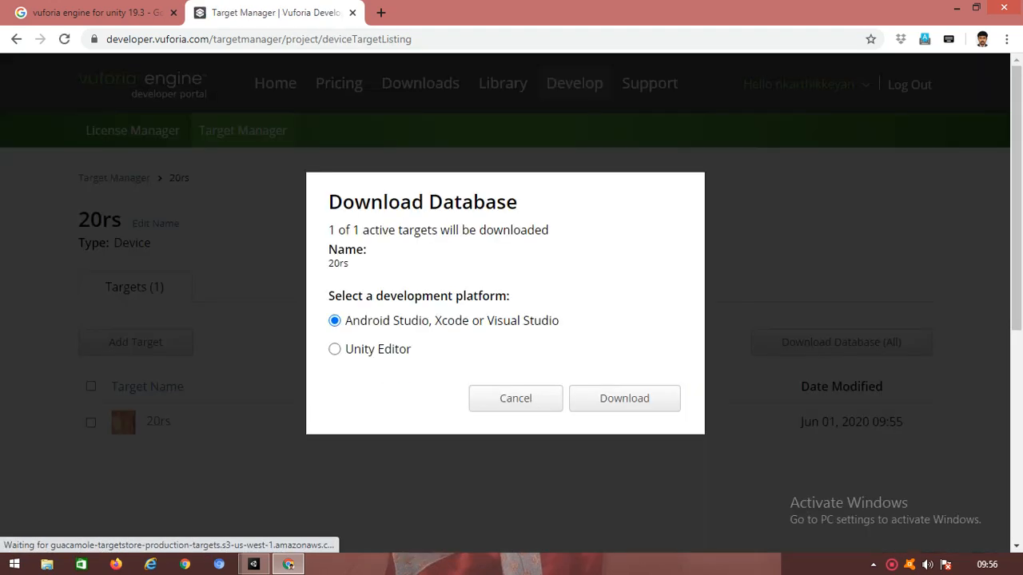
pyautogui.click(334, 349)
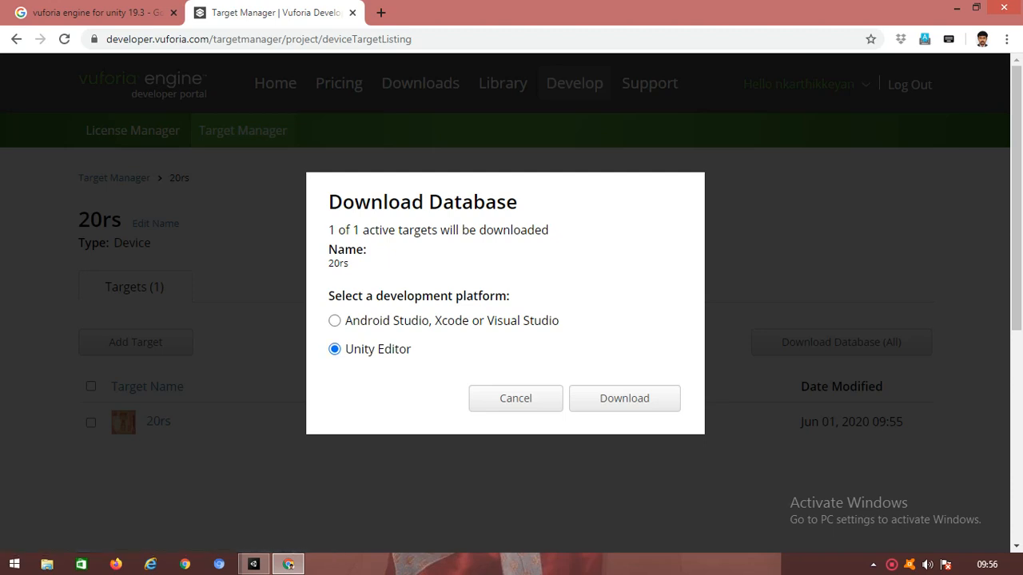
pyautogui.click(624, 397)
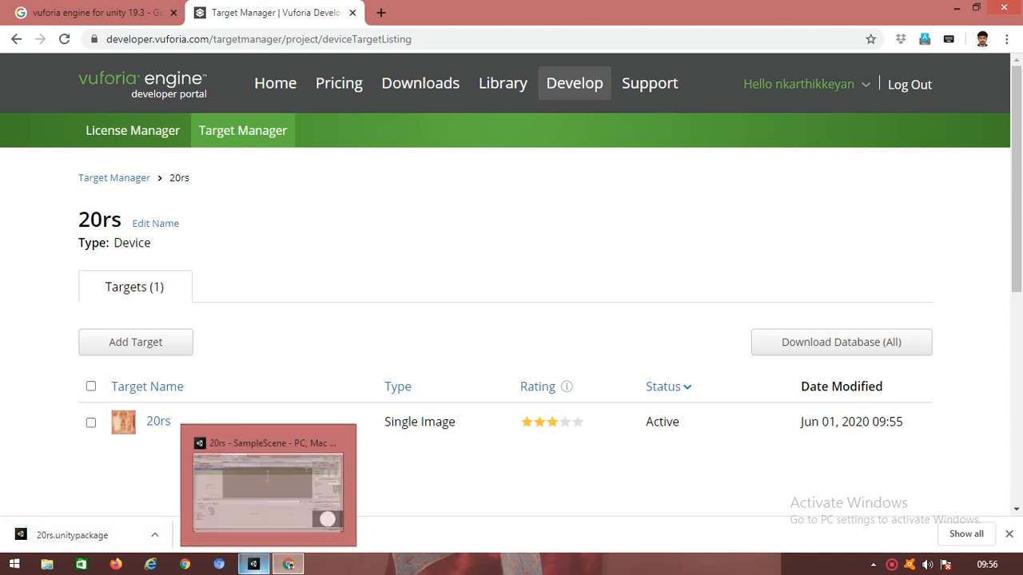
pyautogui.click(253, 564)
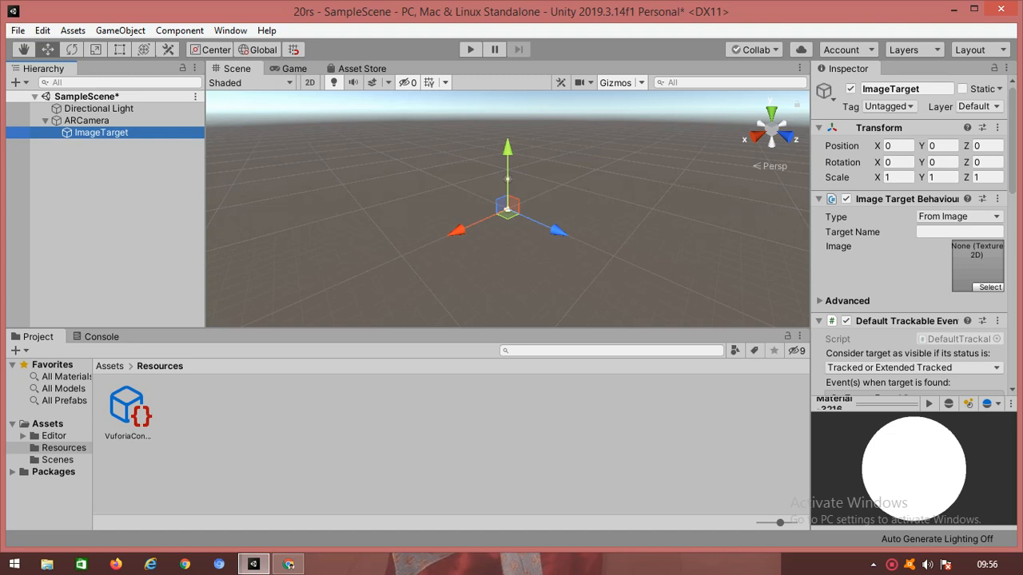
pyautogui.click(73, 31)
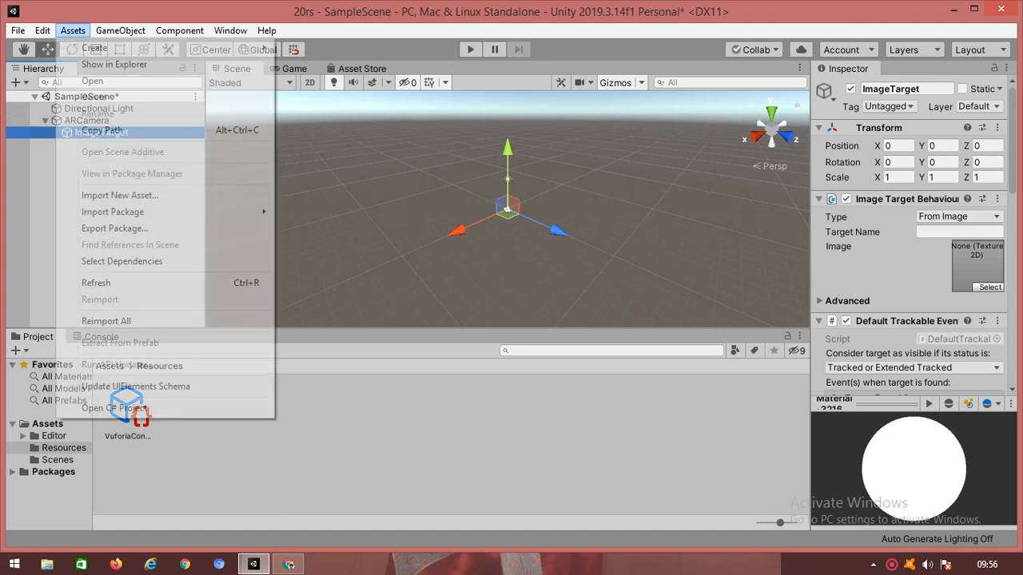
# Step: Import the custom package 20rs.unitypackage with all its database files
pyautogui.moveTo(160, 211)
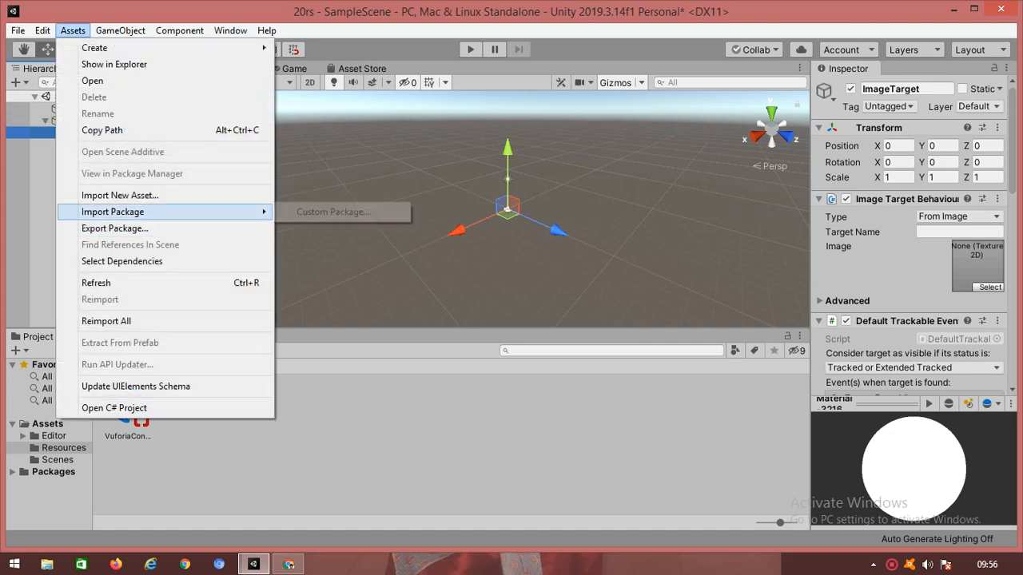
pyautogui.click(333, 211)
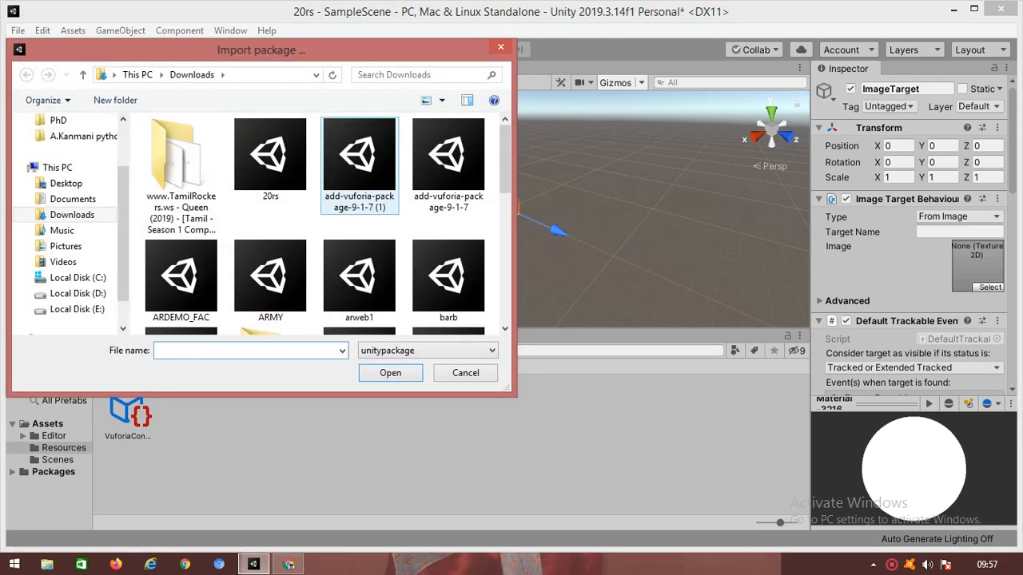
pyautogui.click(270, 156)
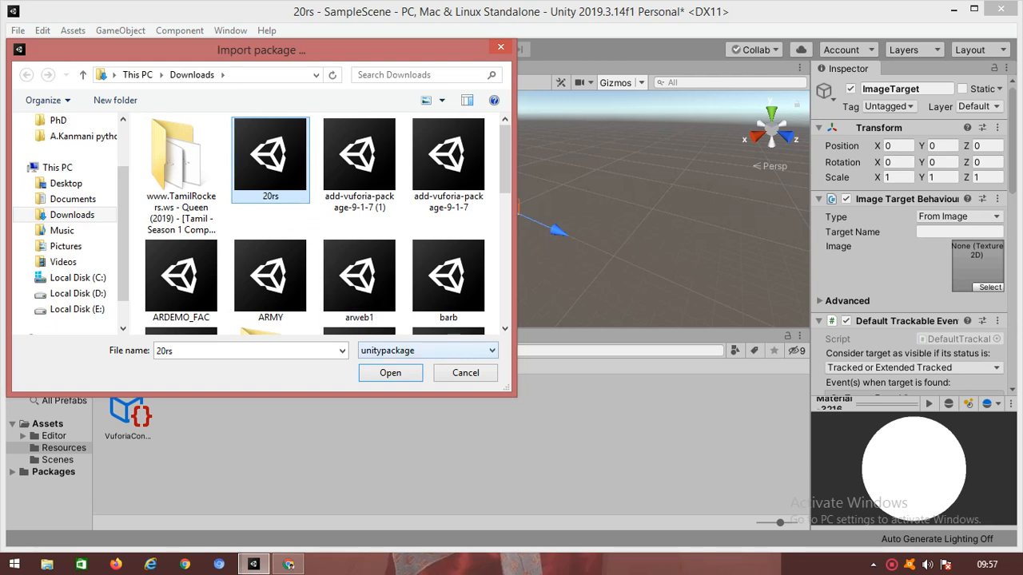
pyautogui.click(390, 372)
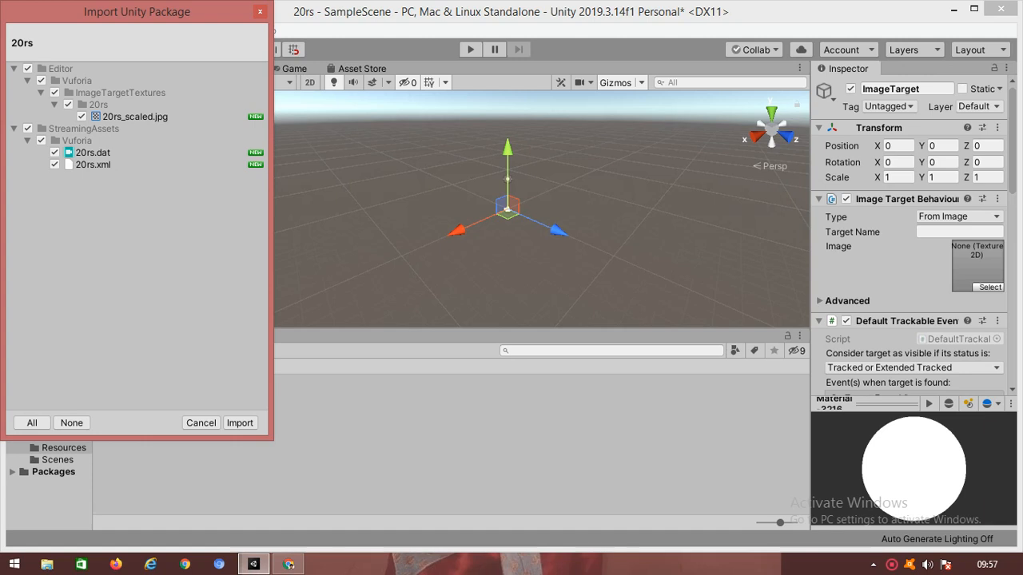
pyautogui.click(240, 423)
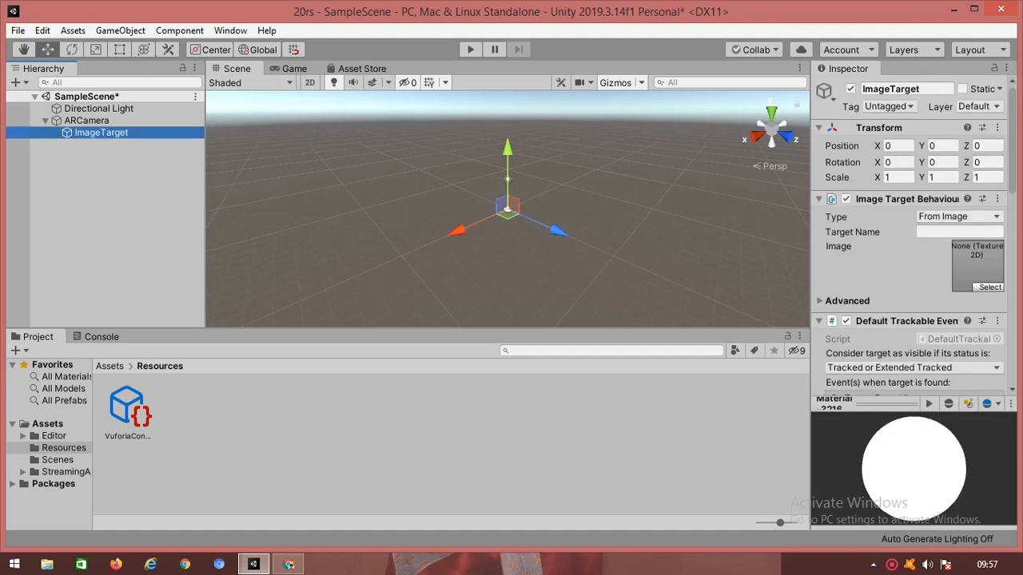
# Step: Set the ImageTarget type to From Database and assign the 20rs image target
pyautogui.click(959, 216)
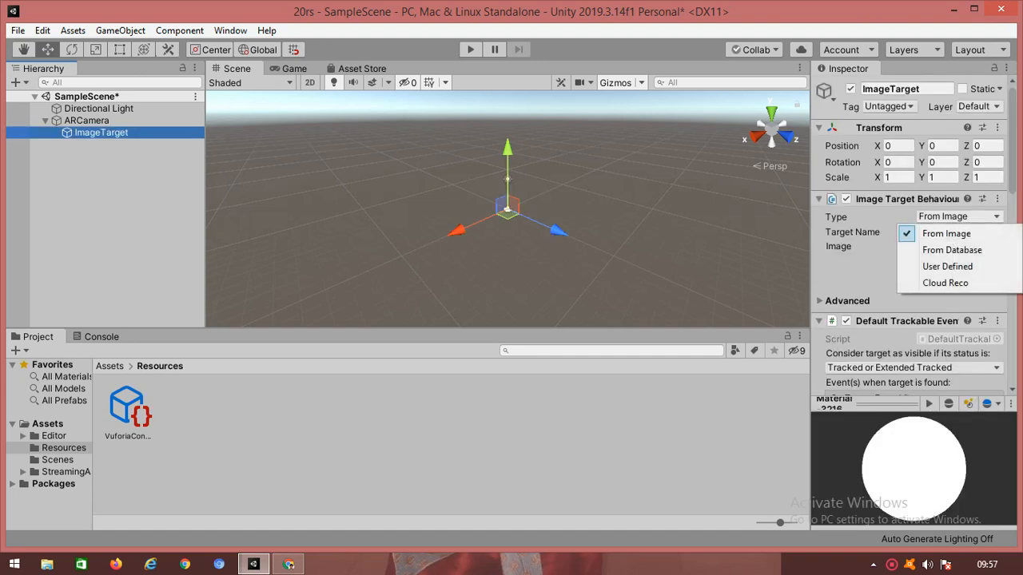
pyautogui.click(951, 250)
pyautogui.click(959, 246)
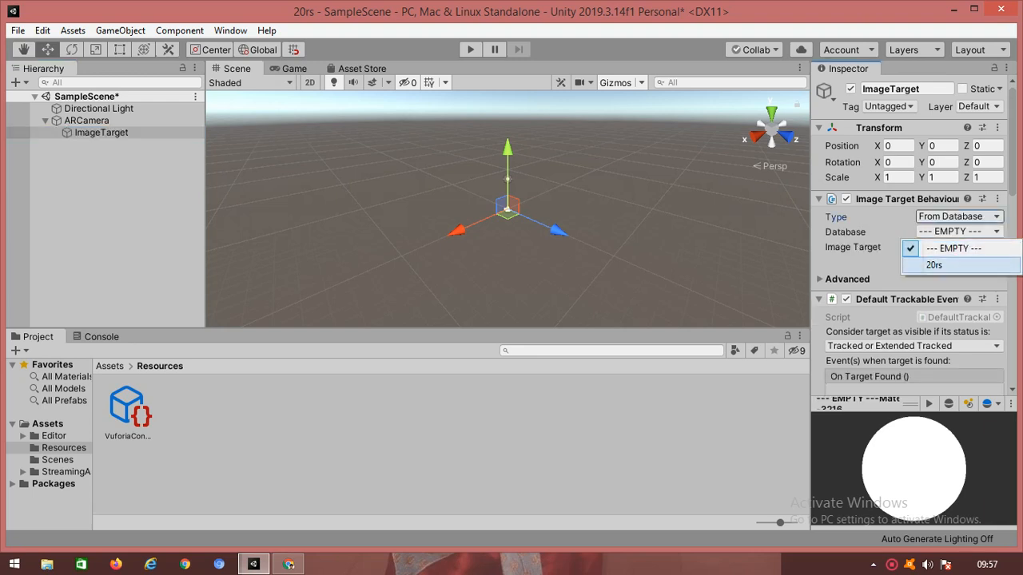
pyautogui.click(934, 264)
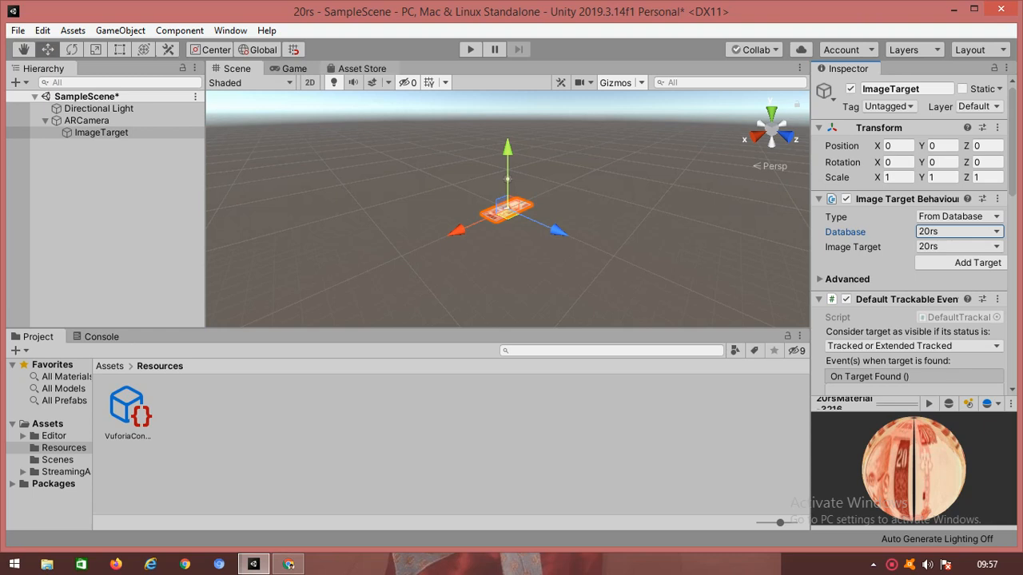
pyautogui.click(361, 69)
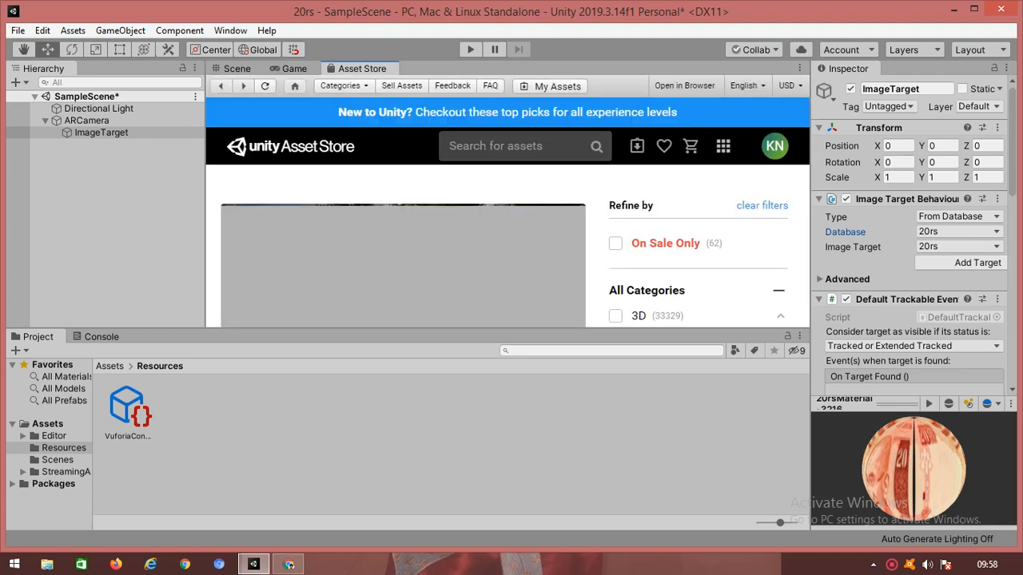
# Step: Search the Asset Store for "free" assets
pyautogui.click(515, 147)
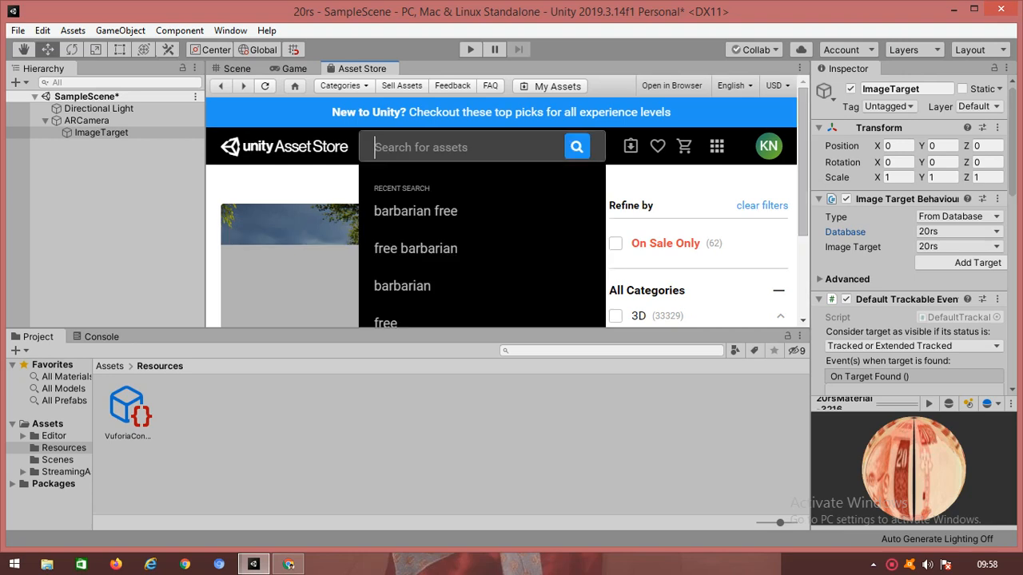
pyautogui.write('free')
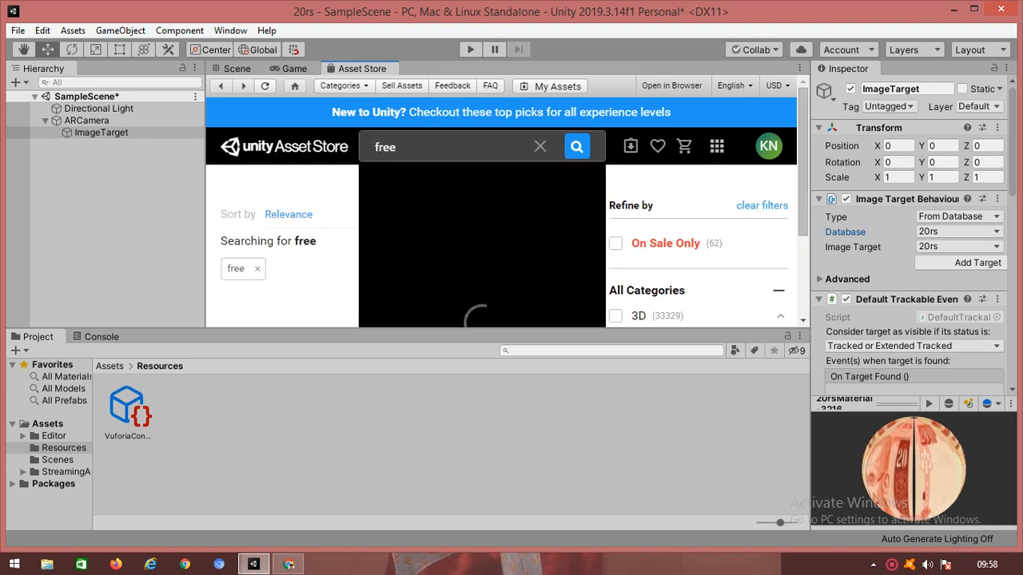
pyautogui.write(' da')
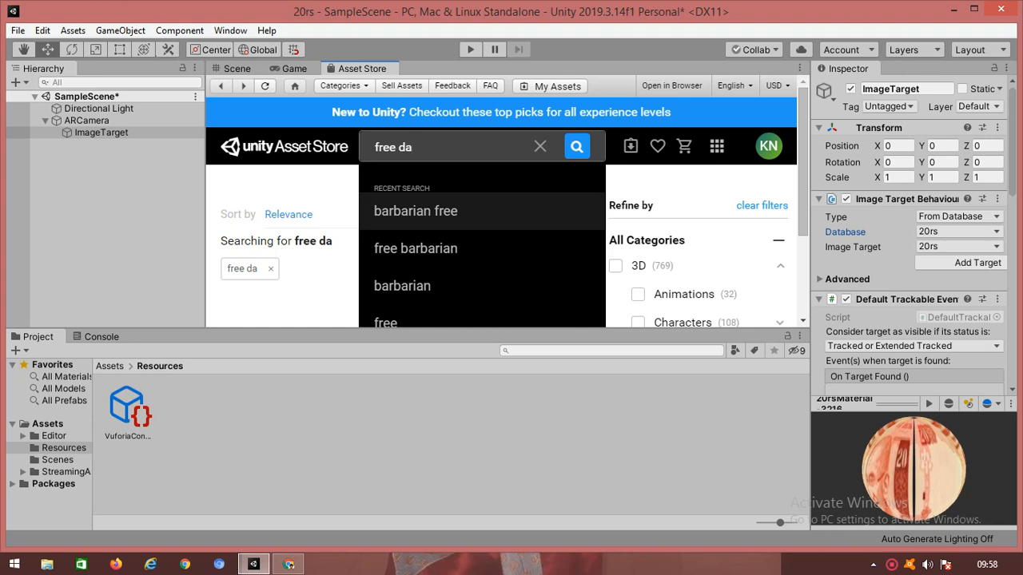
pyautogui.press('BackSpace')
pyautogui.press('BackSpace')
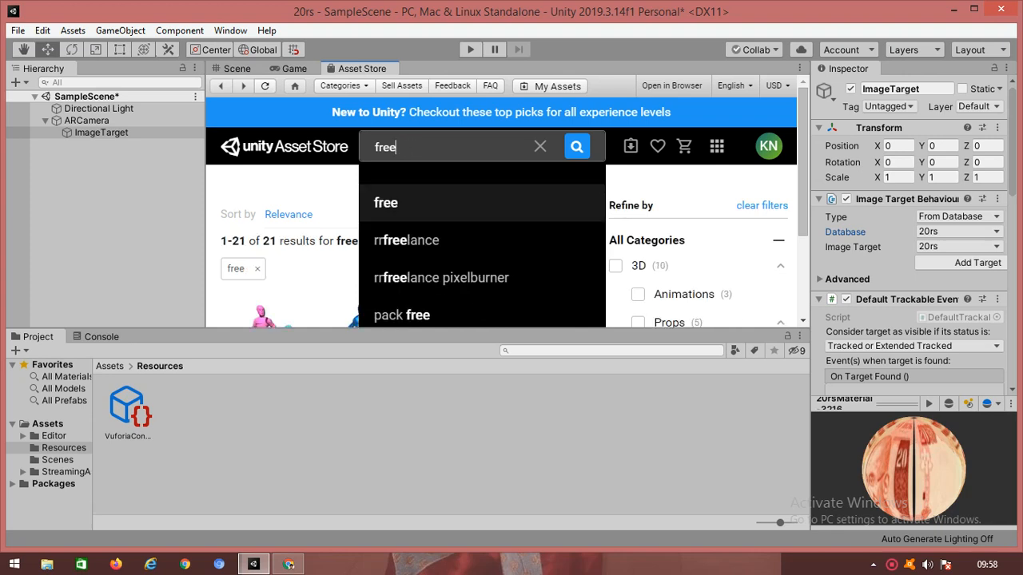
pyautogui.press('Return')
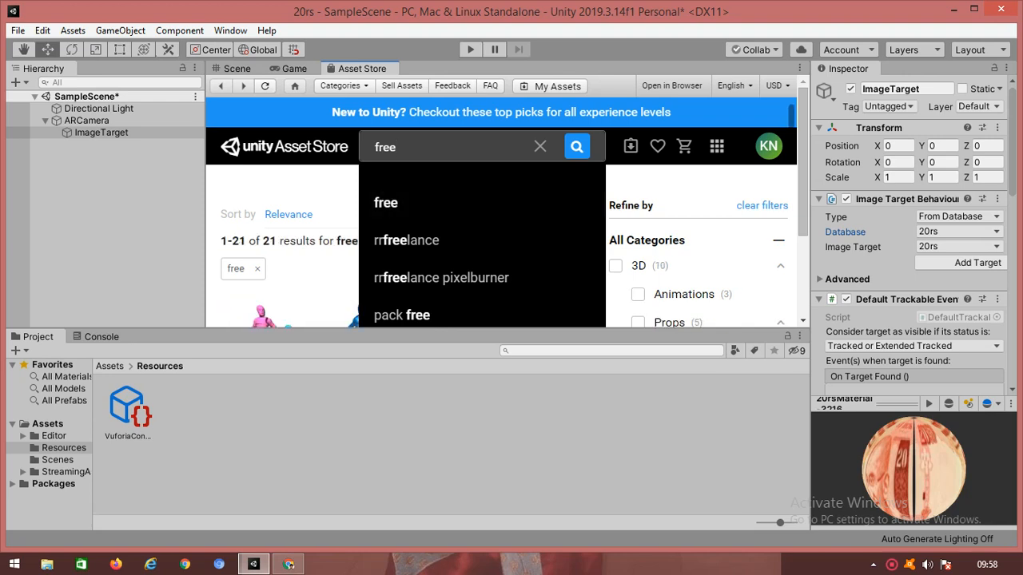
pyautogui.press('Return')
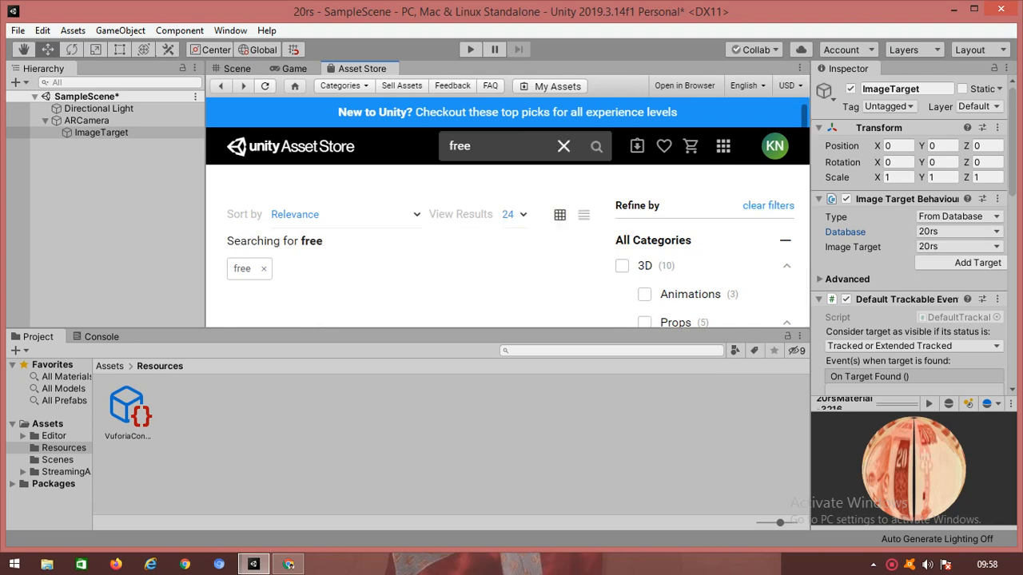
# Step: Scroll the free-asset results to locate the FREE Snowman asset by ANGRY MESH
pyautogui.scroll(-10, 508, 240)
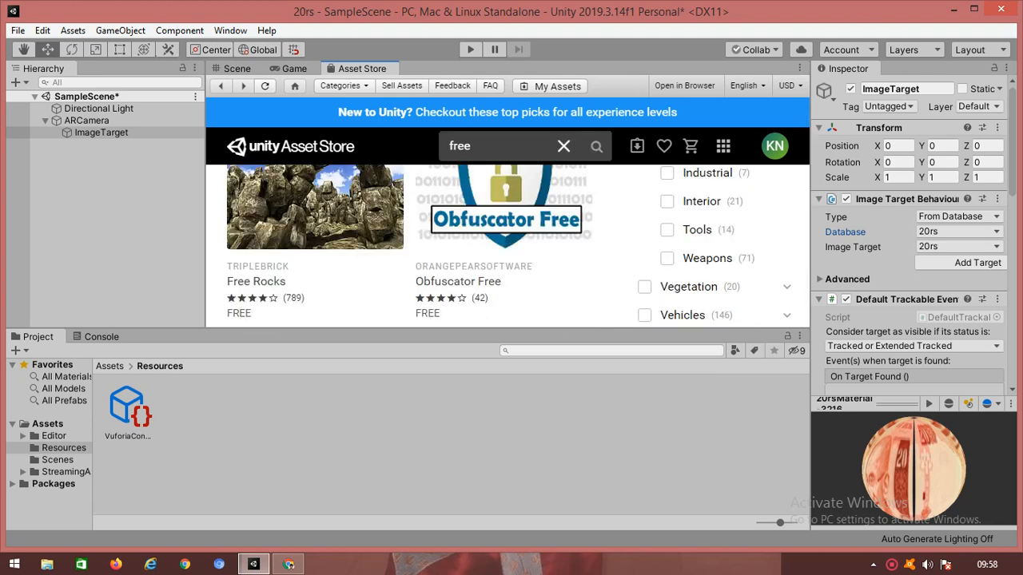
pyautogui.scroll(-8, 507, 240)
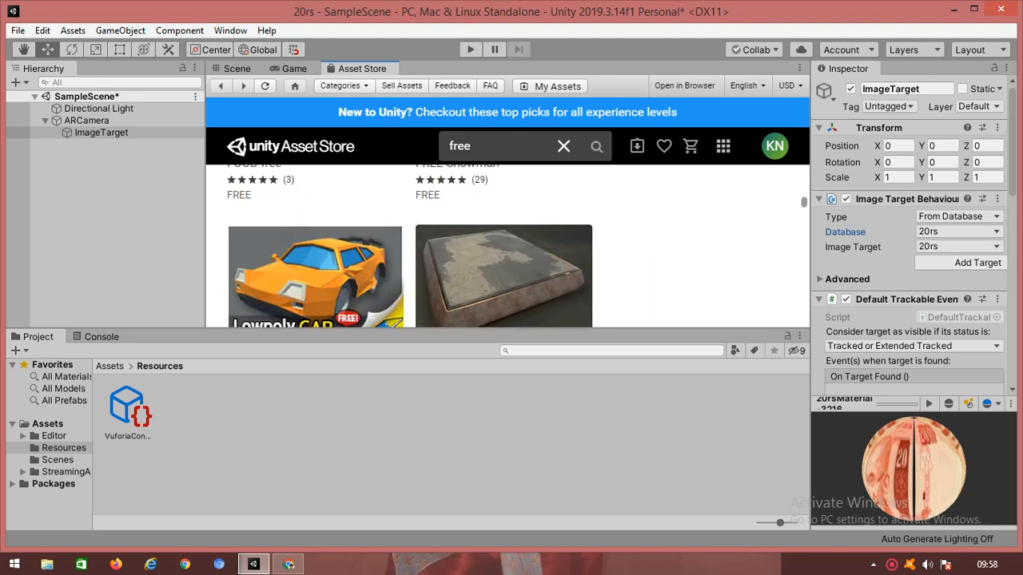
pyautogui.scroll(-4, 508, 240)
pyautogui.scroll(-5, 507, 240)
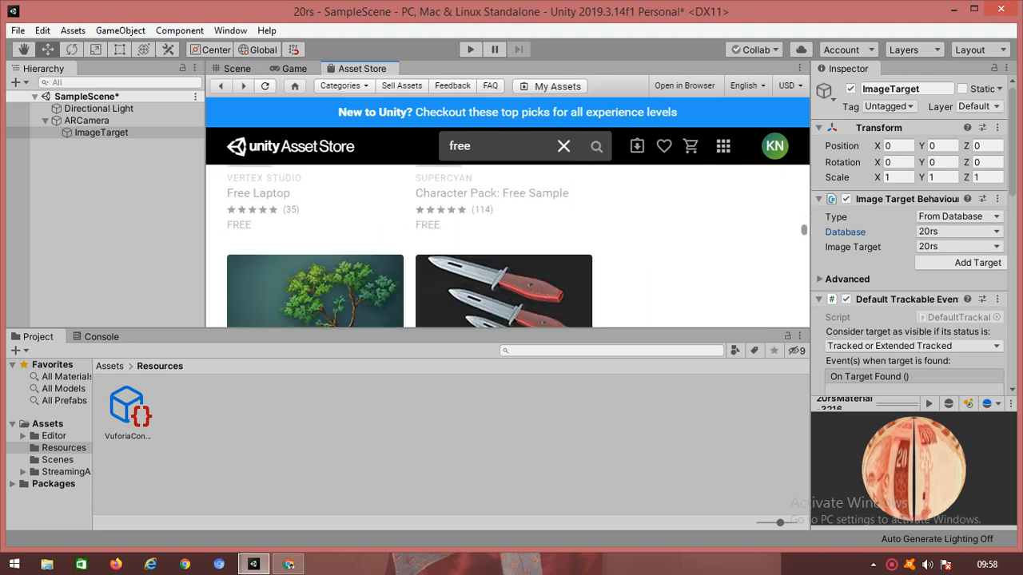
pyautogui.scroll(-6, 507, 239)
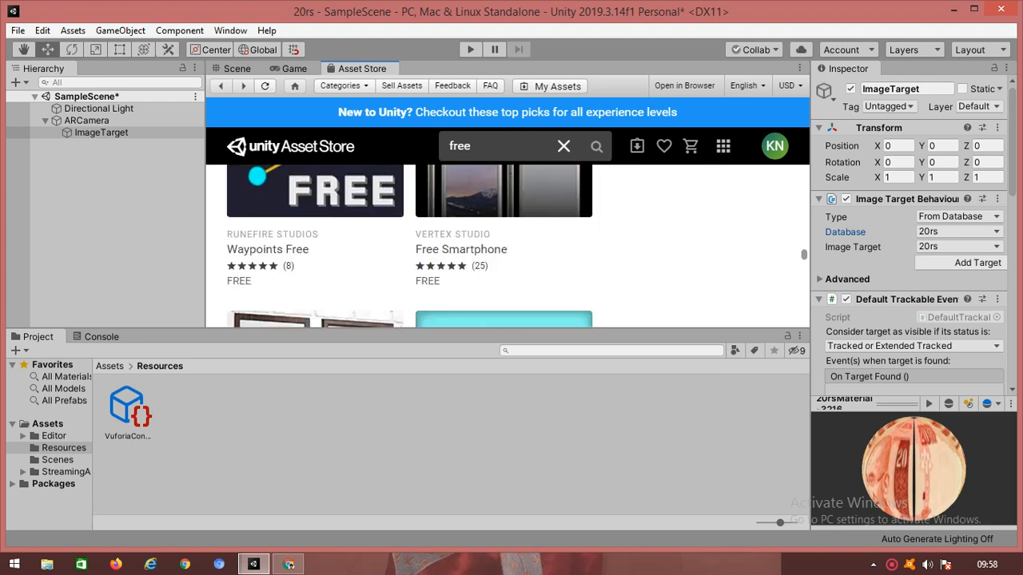
pyautogui.scroll(-5, 507, 239)
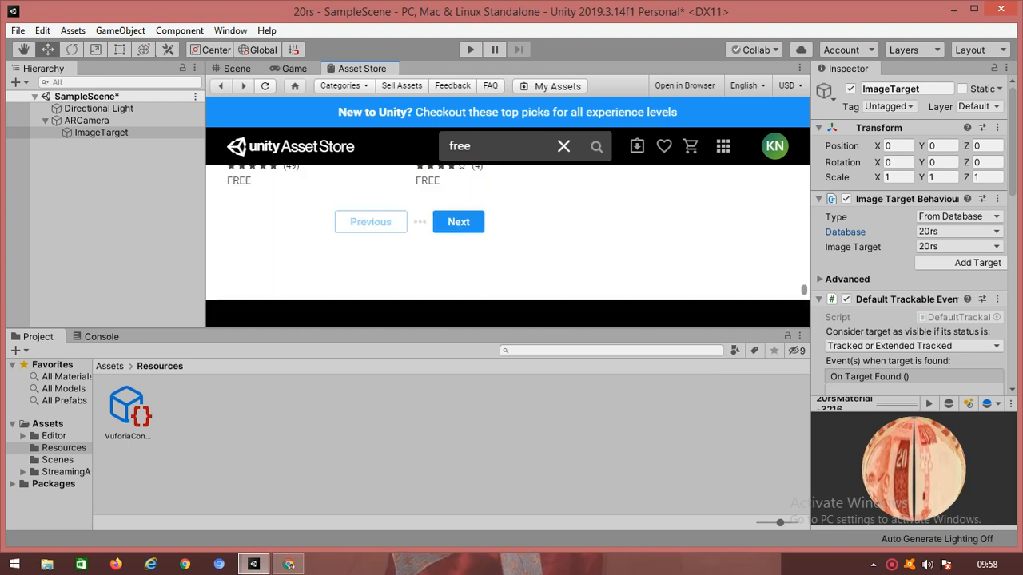
pyautogui.scroll(14, 507, 240)
pyautogui.scroll(6, 508, 239)
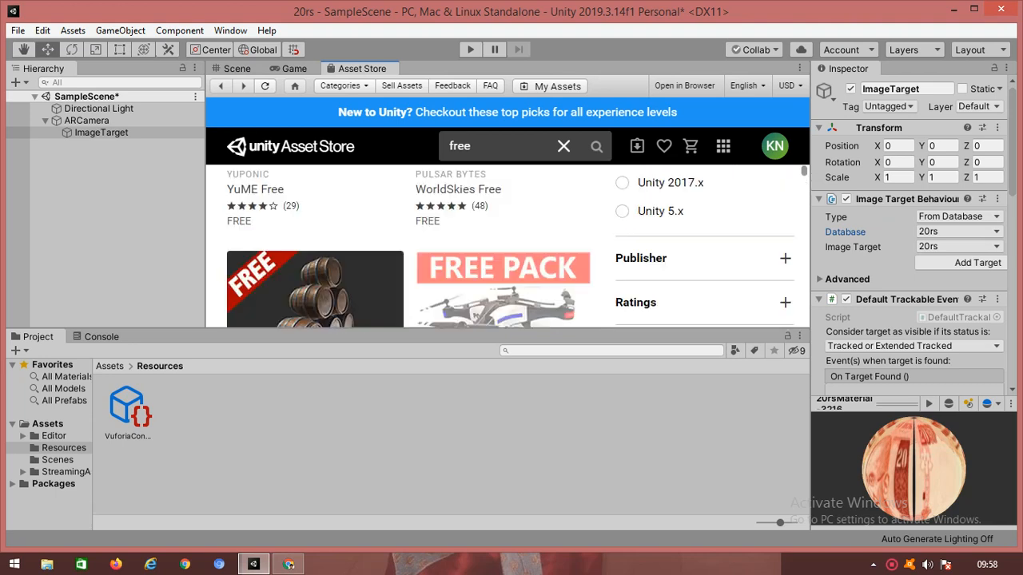
pyautogui.scroll(-5, 507, 240)
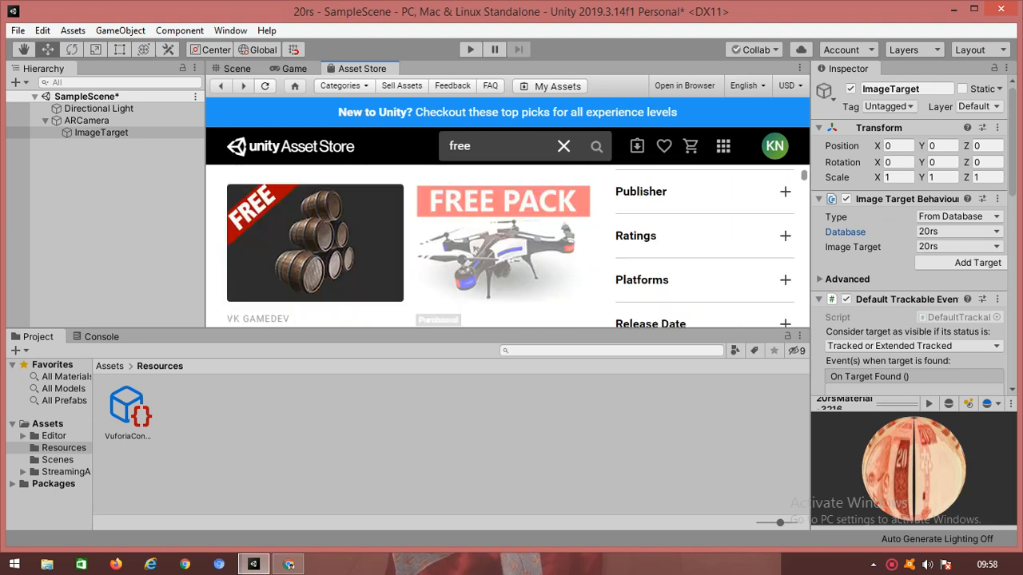
pyautogui.scroll(2, 503, 239)
pyautogui.scroll(-1, 503, 239)
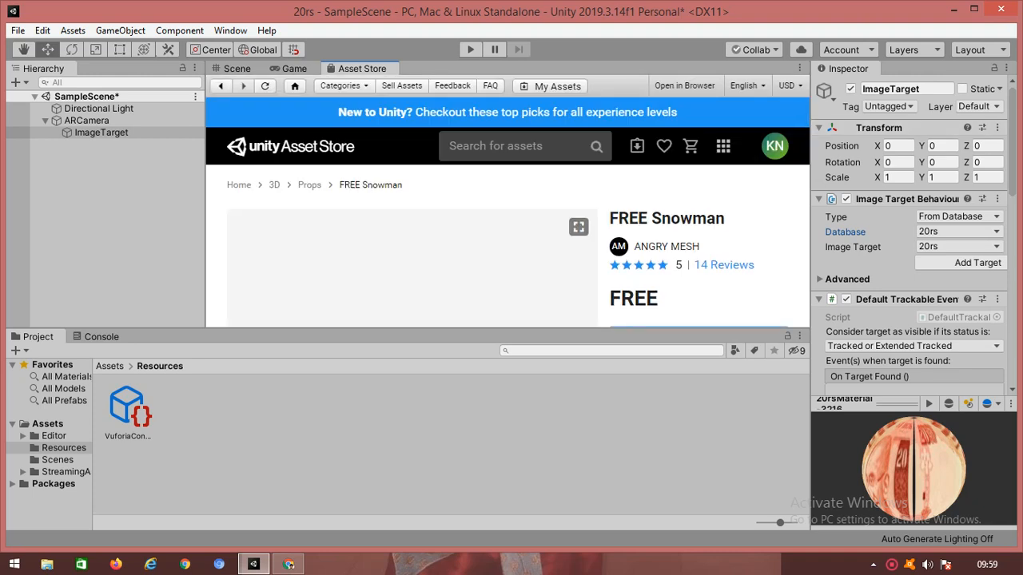
# Step: Start downloading ANGRY MESH's FREE Snowman asset, with progress reaching 1%
pyautogui.scroll(-2, 508, 247)
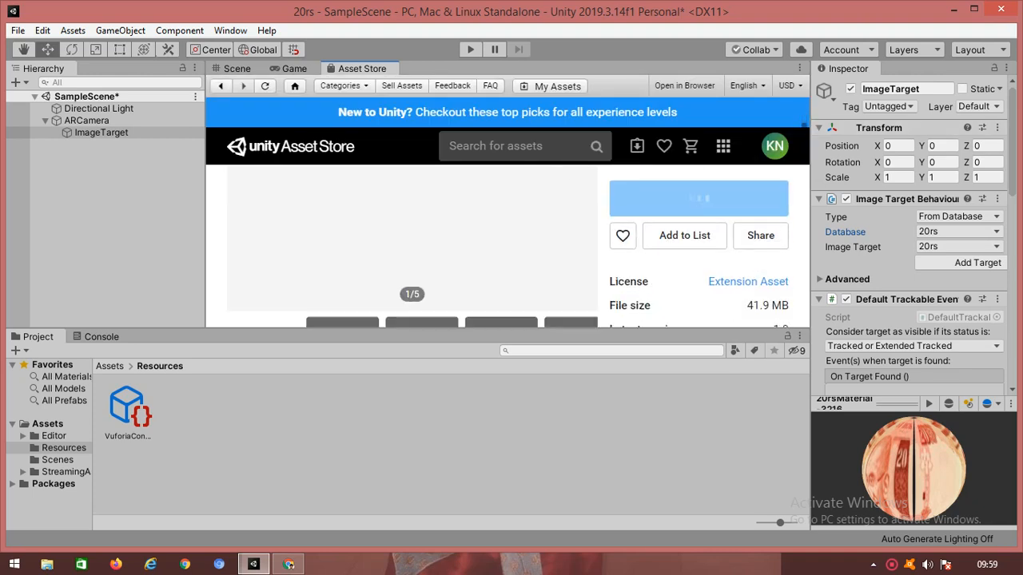
pyautogui.scroll(-2, 507, 247)
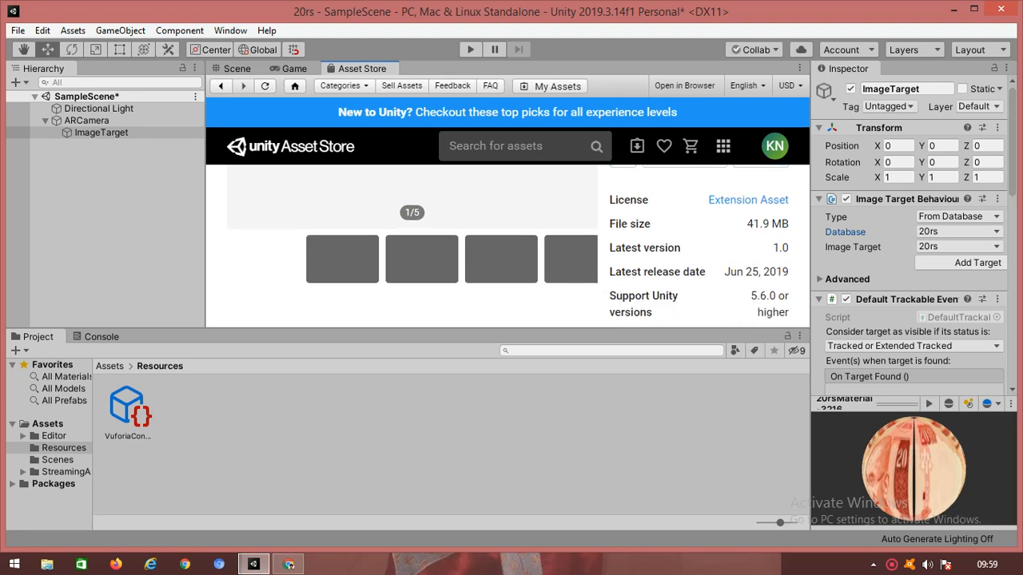
pyautogui.scroll(3, 507, 248)
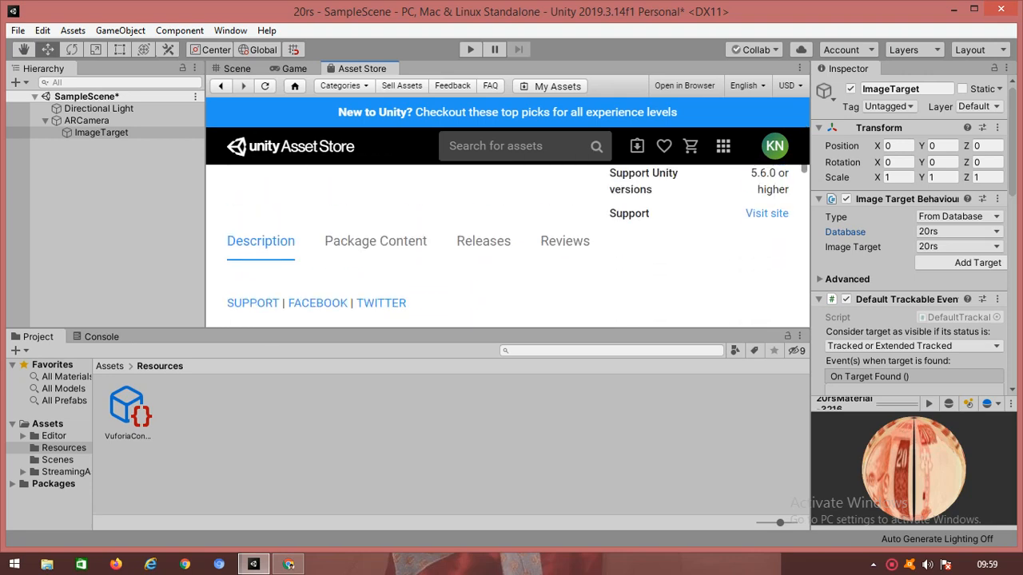
pyautogui.scroll(1, 507, 247)
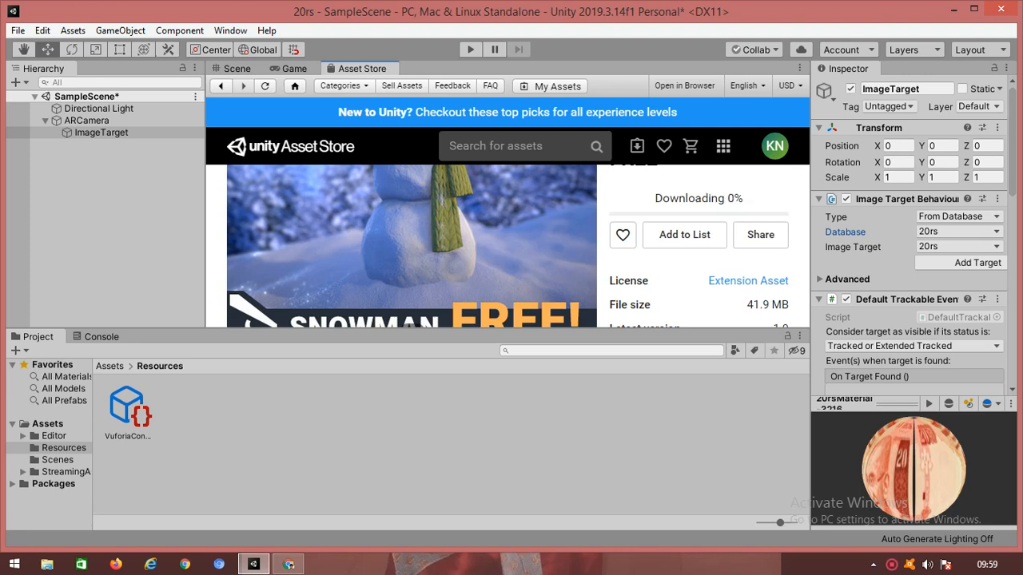
pyautogui.scroll(1, 508, 247)
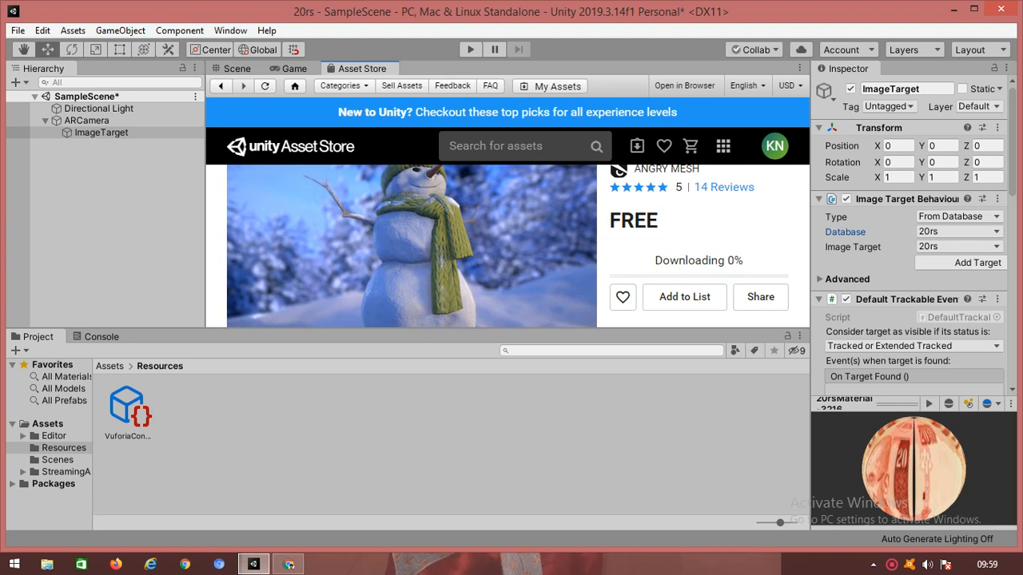
pyautogui.rightClick(891, 564)
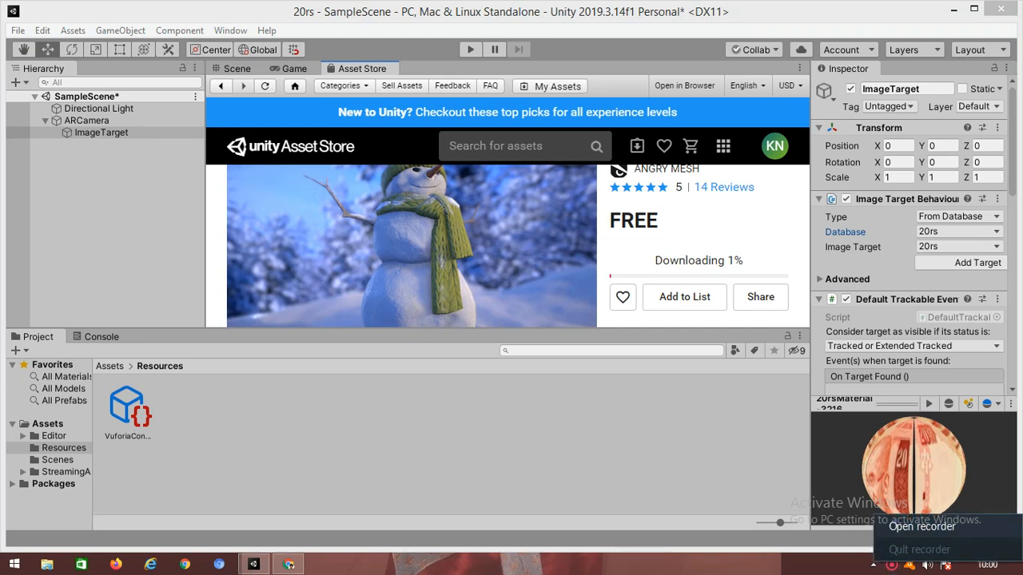
pyautogui.click(922, 526)
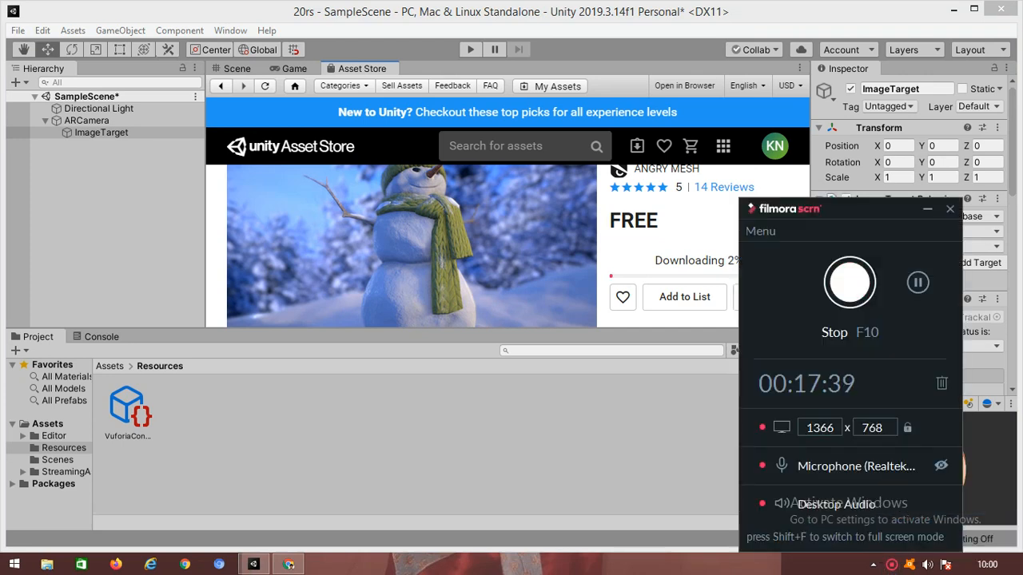